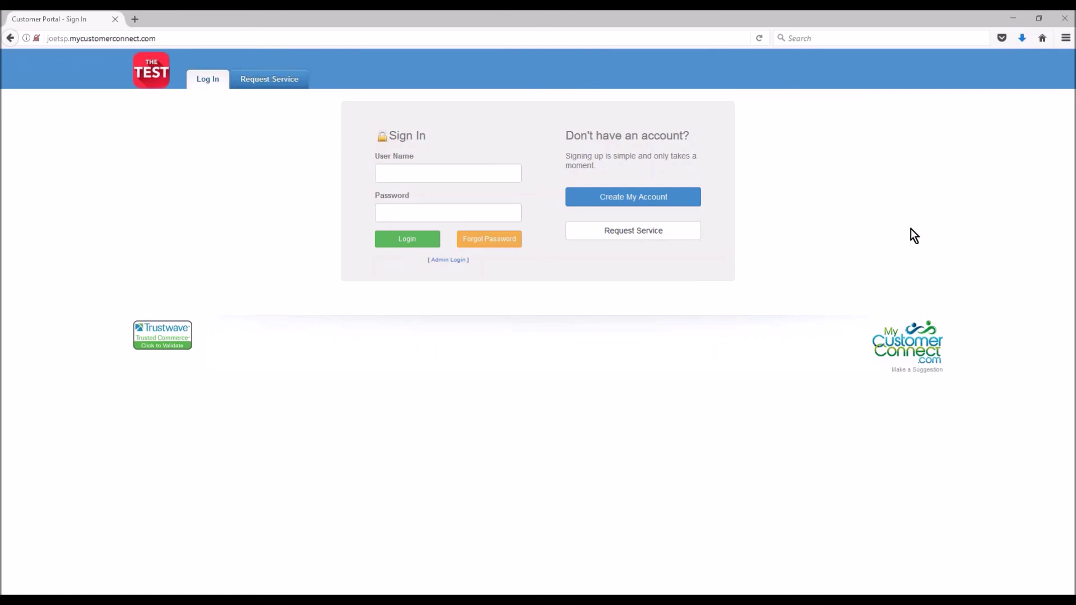
# Leave the portal sign-in page and open the Create Account registration form
pyautogui.click(457, 175)
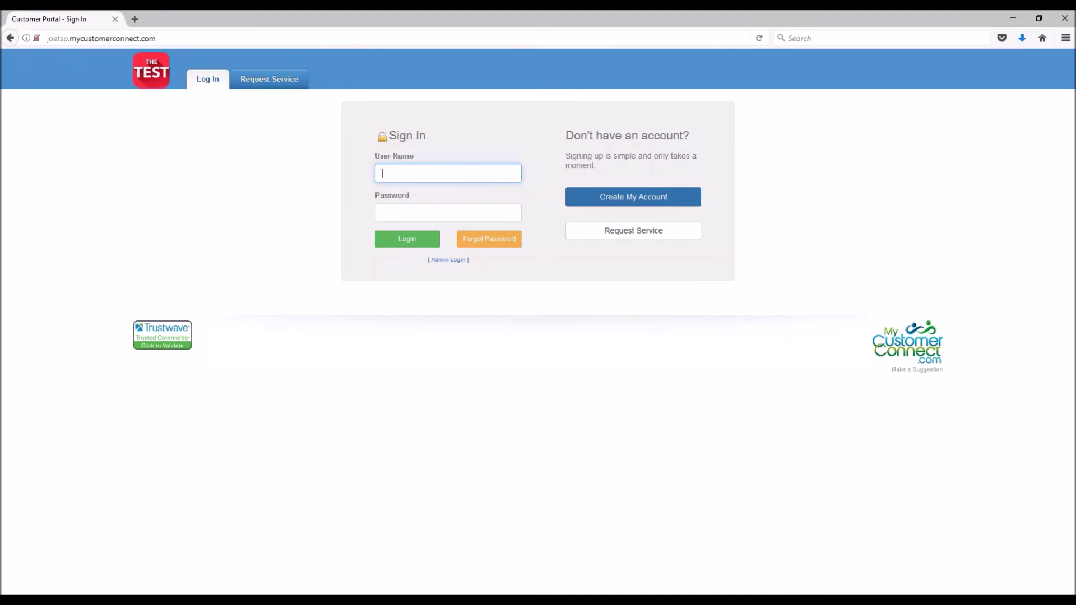
pyautogui.click(616, 207)
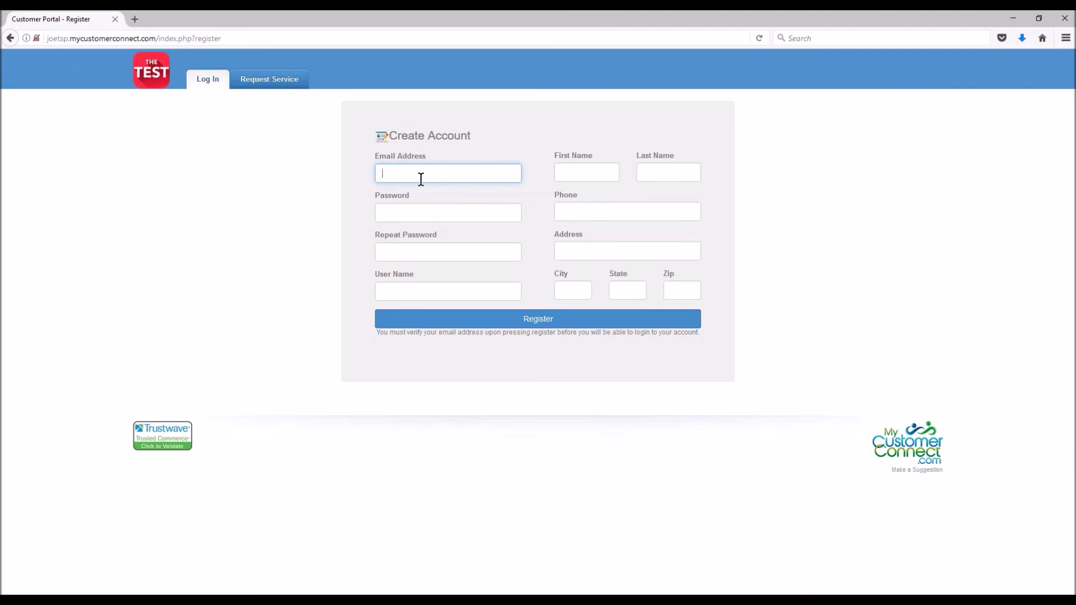
pyautogui.click(420, 214)
pyautogui.click(505, 255)
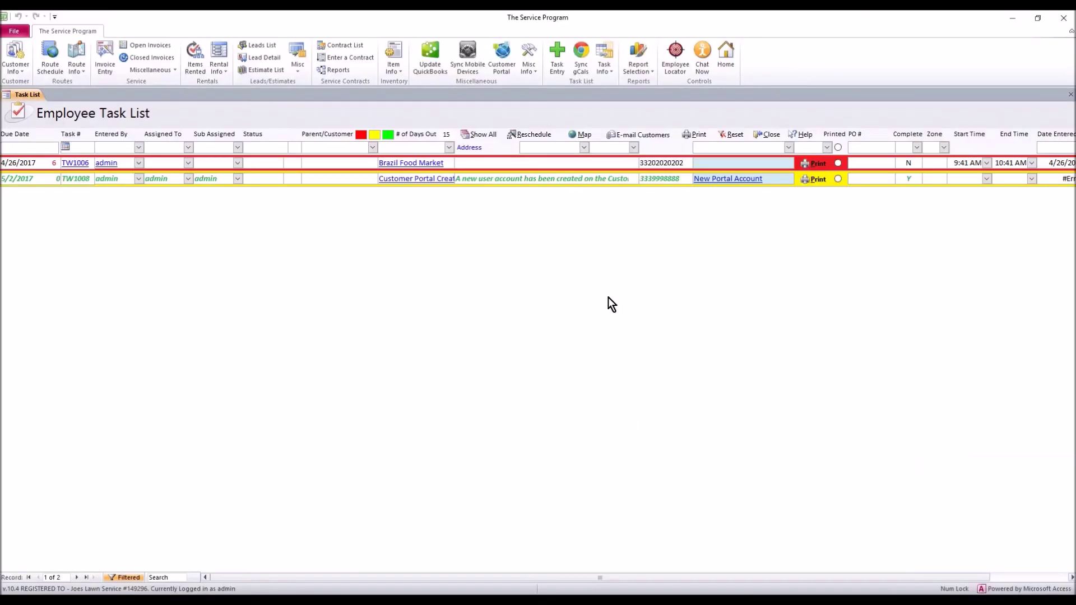
# Open the MyCustomerConnect Sync form and set the Mobile Sync option to Tasks
pyautogui.click(464, 70)
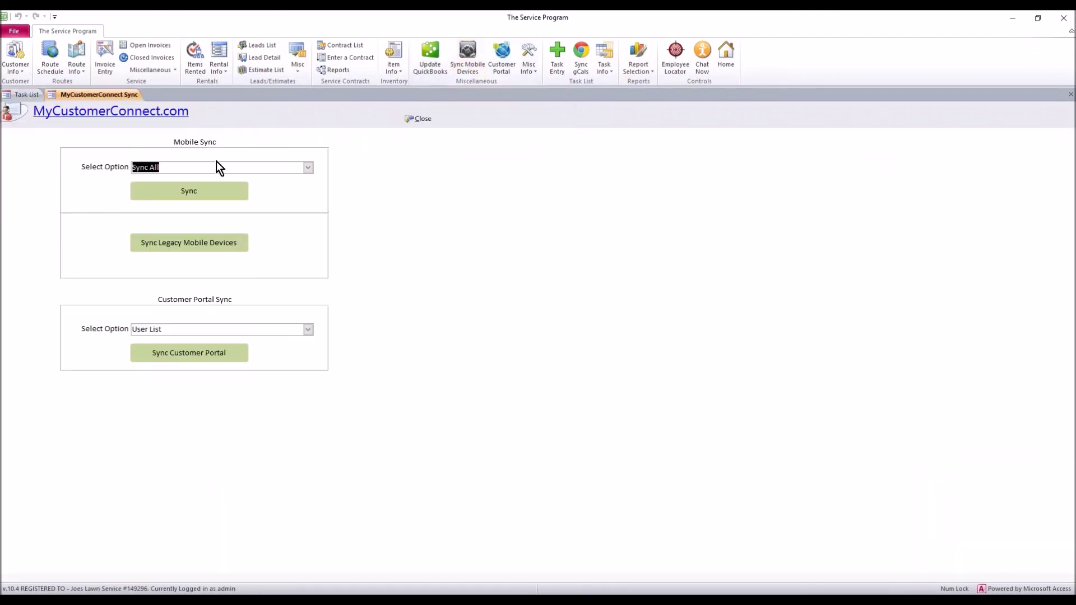
pyautogui.click(308, 168)
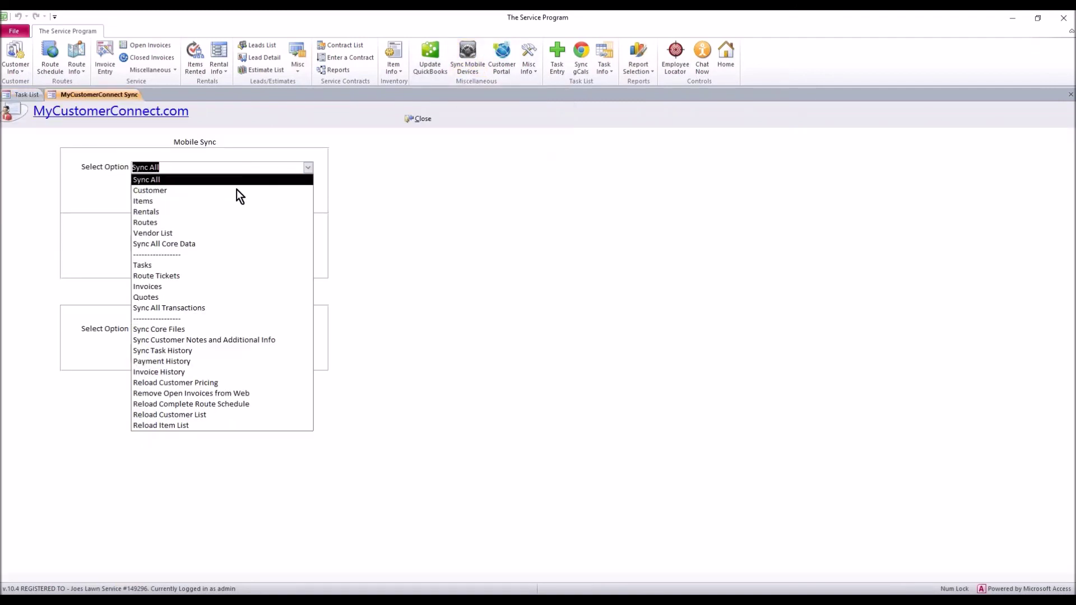
pyautogui.click(163, 265)
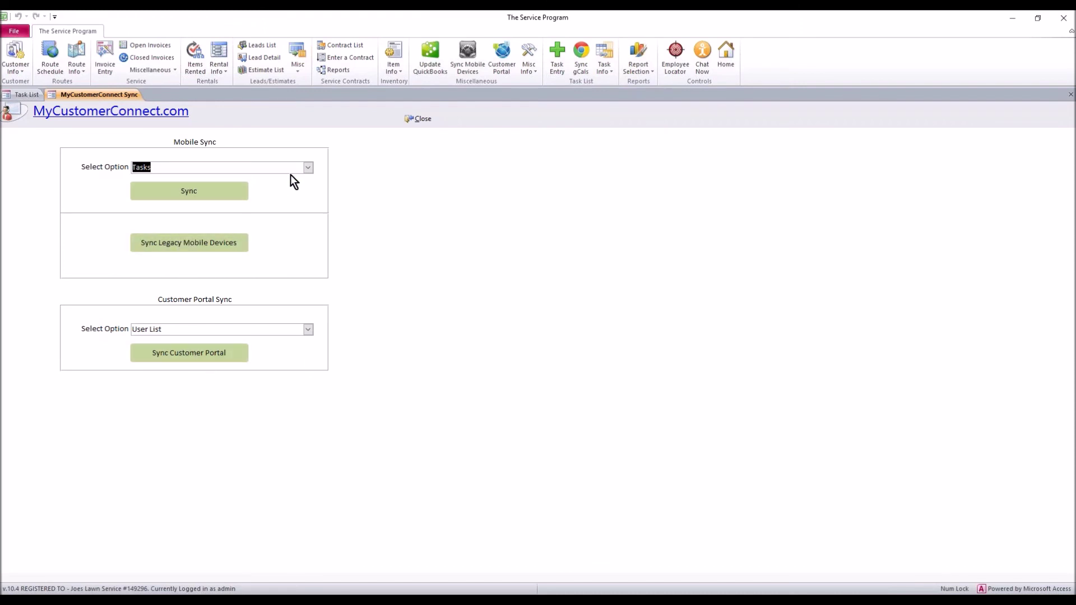
pyautogui.click(309, 168)
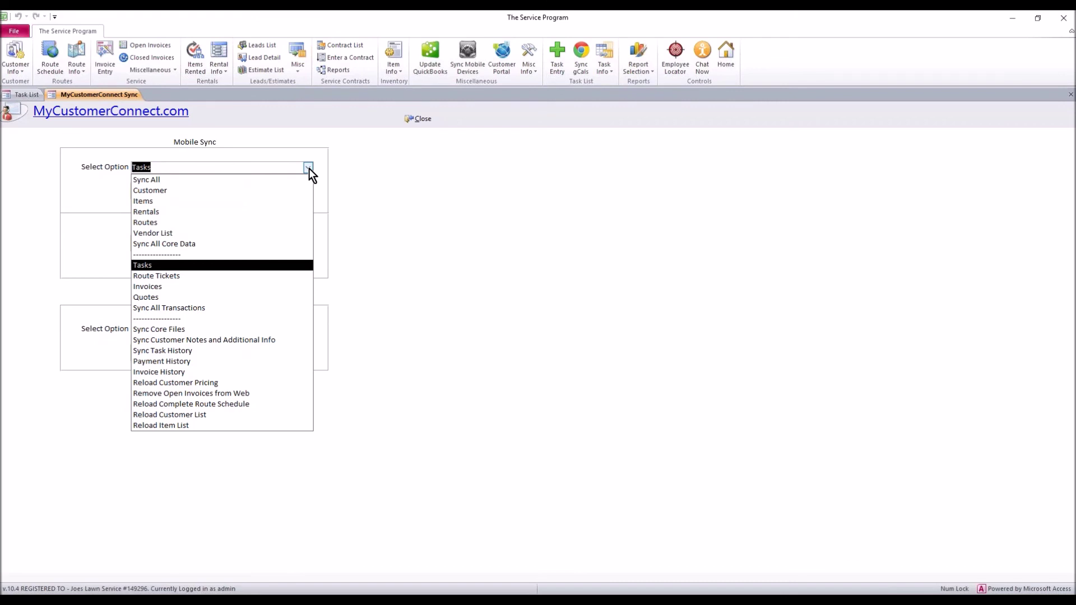
pyautogui.click(308, 168)
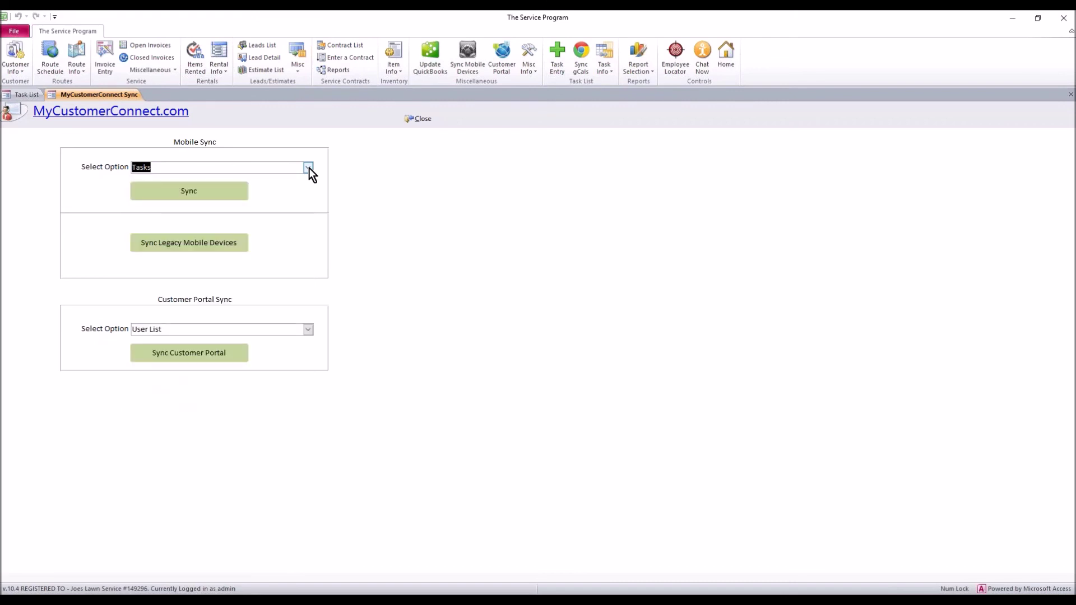
# Close the sync form and inspect task TW1008's description, admin assignee and task number
pyautogui.click(424, 121)
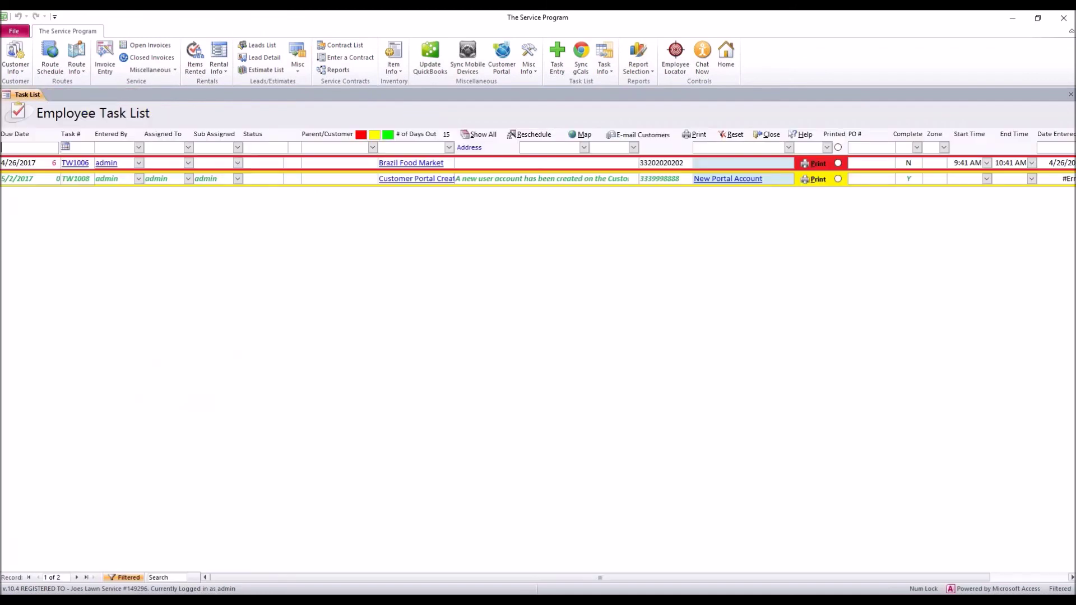
pyautogui.click(627, 179)
pyautogui.moveTo(627, 179); pyautogui.dragTo(447, 179)
pyautogui.click(206, 178)
pyautogui.doubleClick(157, 179)
pyautogui.doubleClick(84, 178)
# Open TW1008's details, review its customer, email and phone, then close it
pyautogui.click(76, 179)
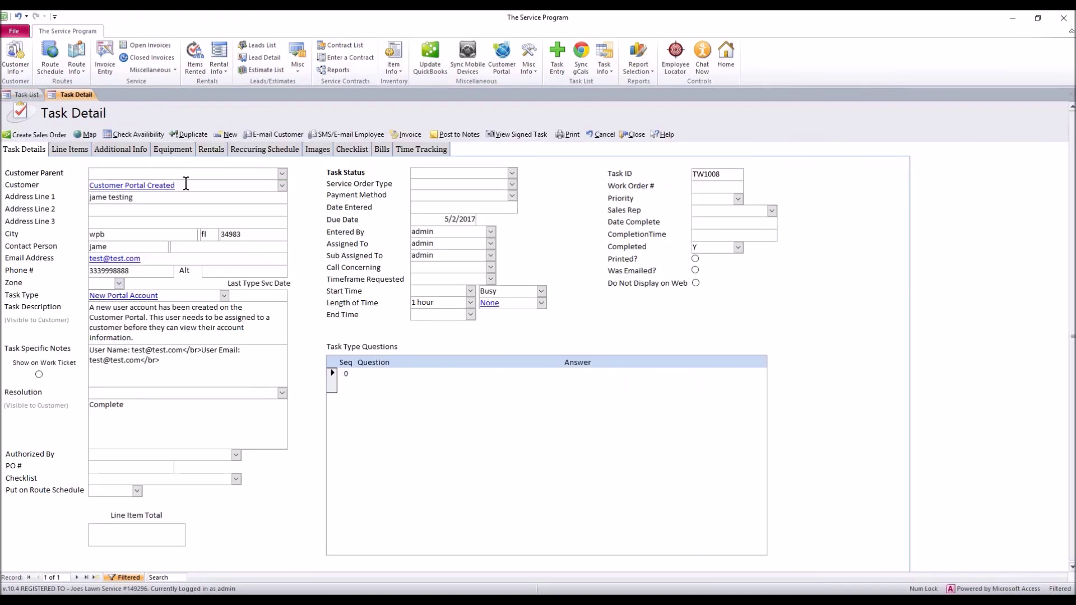
pyautogui.moveTo(185, 185); pyautogui.dragTo(89, 183)
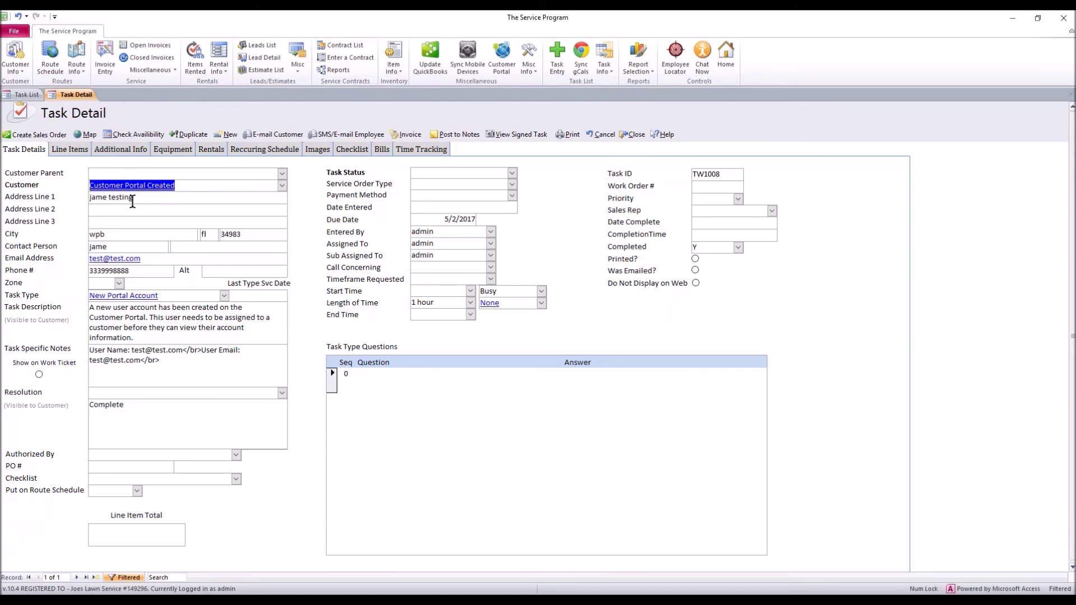
pyautogui.click(144, 259)
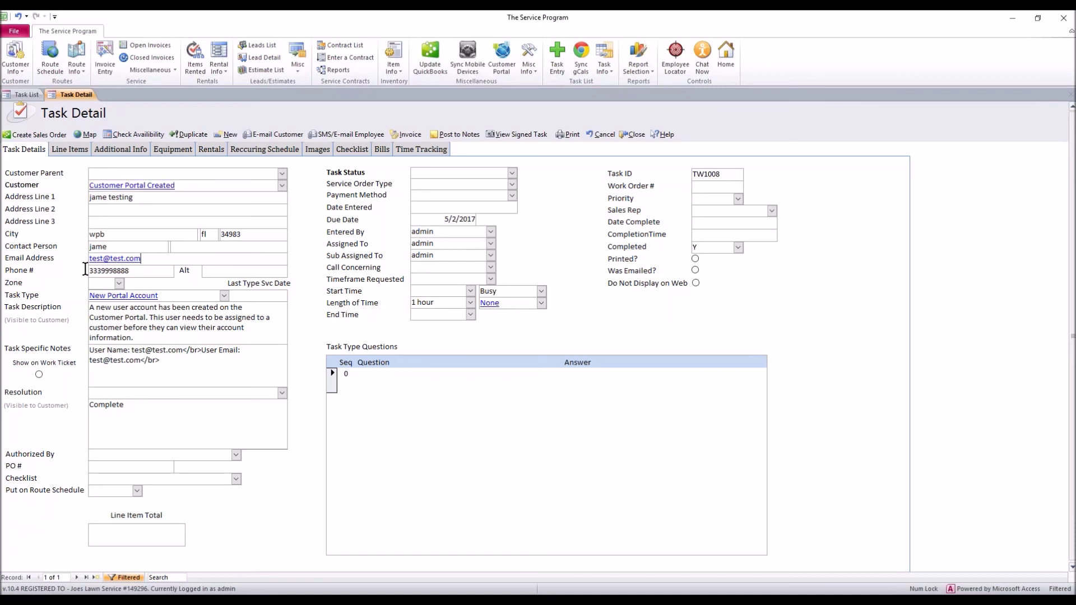
pyautogui.click(86, 259)
pyautogui.click(82, 271)
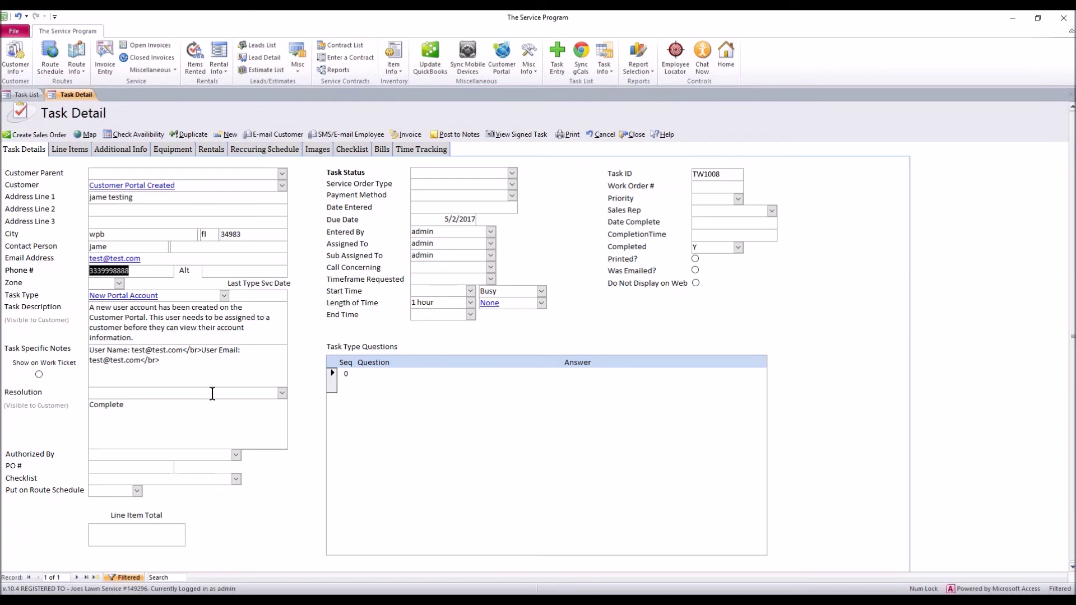
pyautogui.click(188, 413)
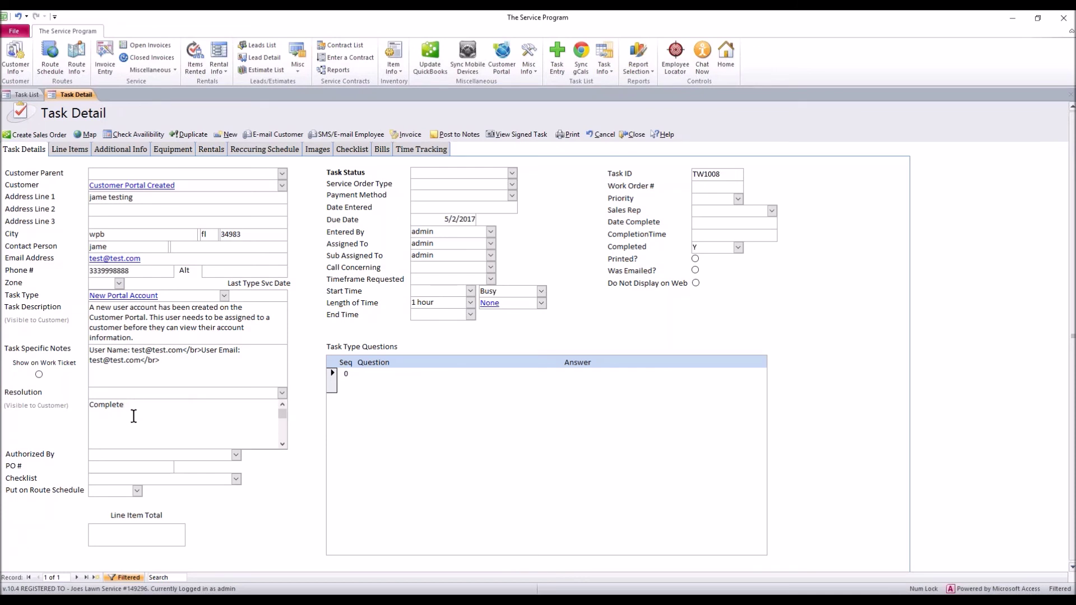
pyautogui.click(456, 138)
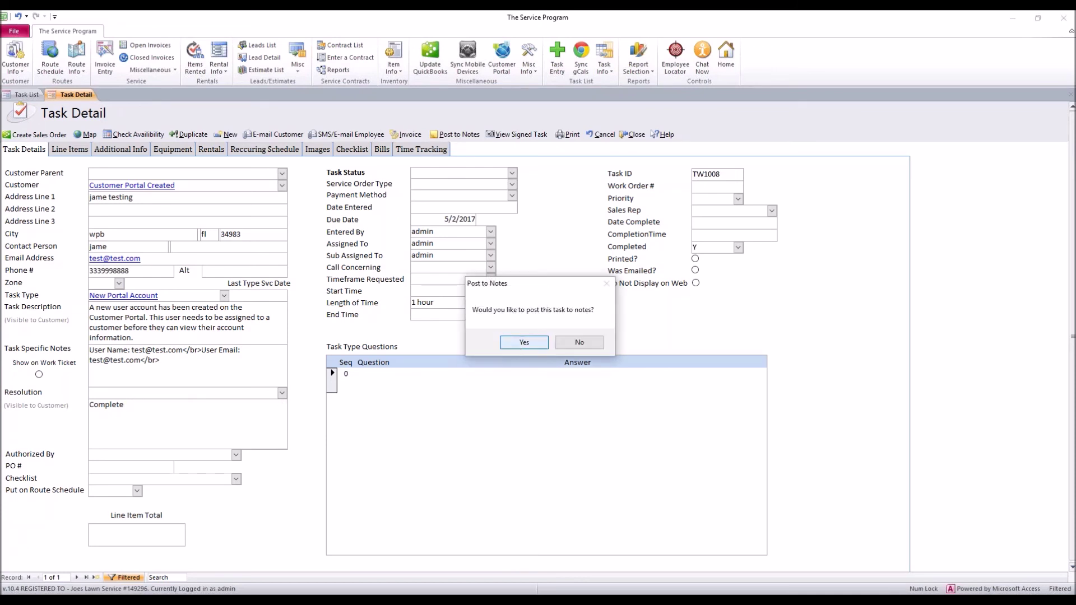
pyautogui.click(567, 342)
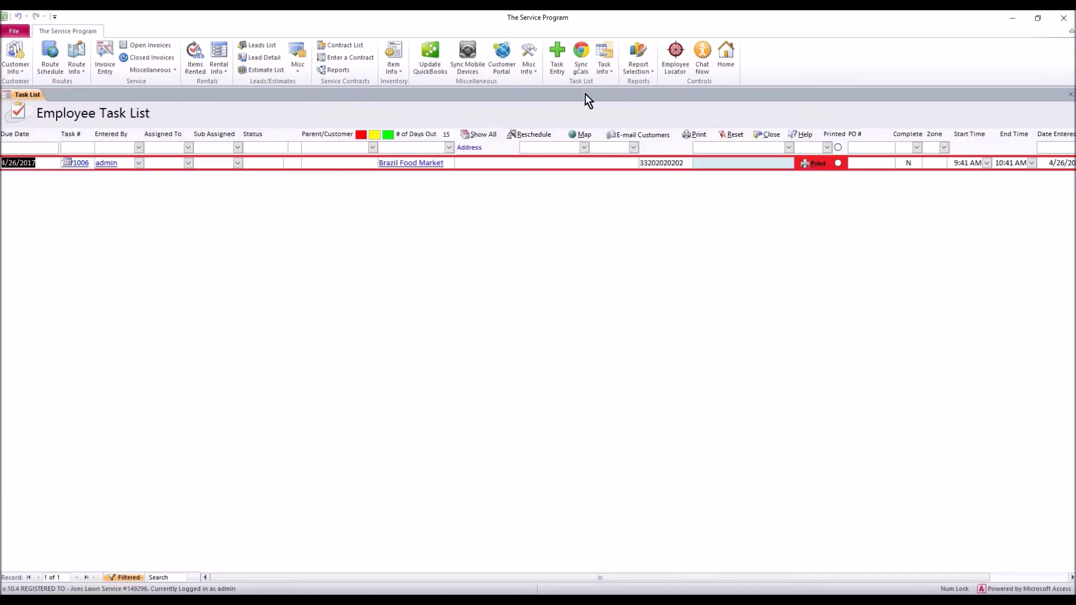
# In User Maintenance, confirm admin's security level stays at 1, then close the User List
pyautogui.click(526, 72)
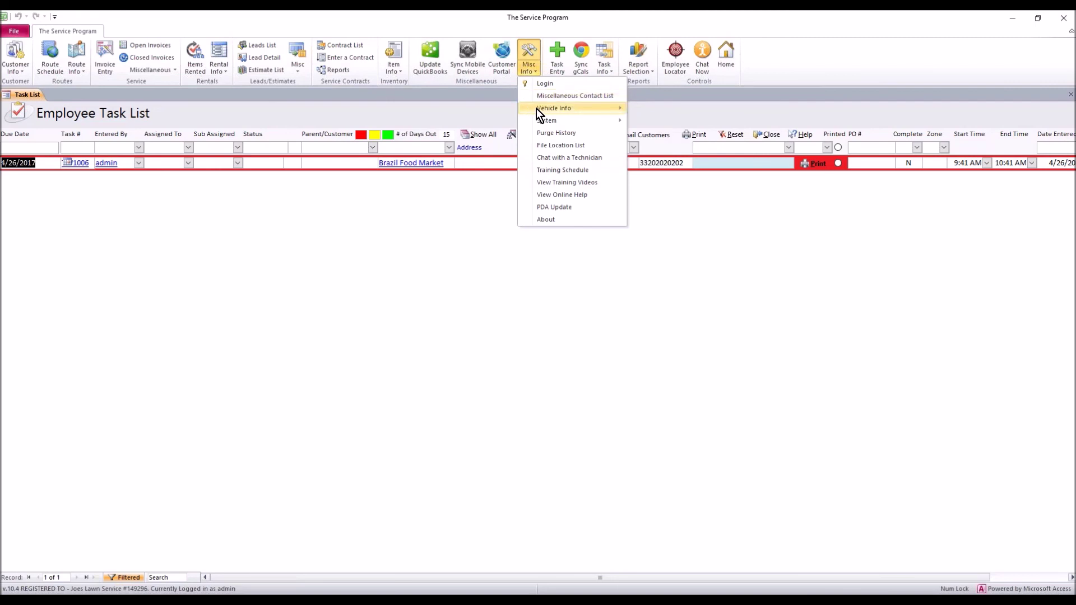
pyautogui.moveTo(543, 123)
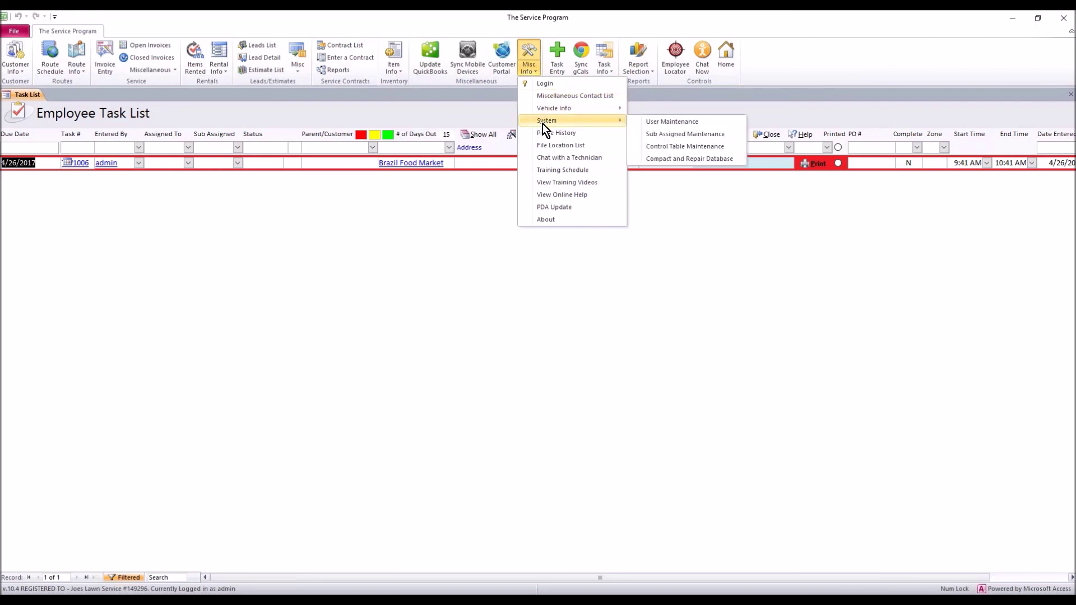
pyautogui.click(662, 121)
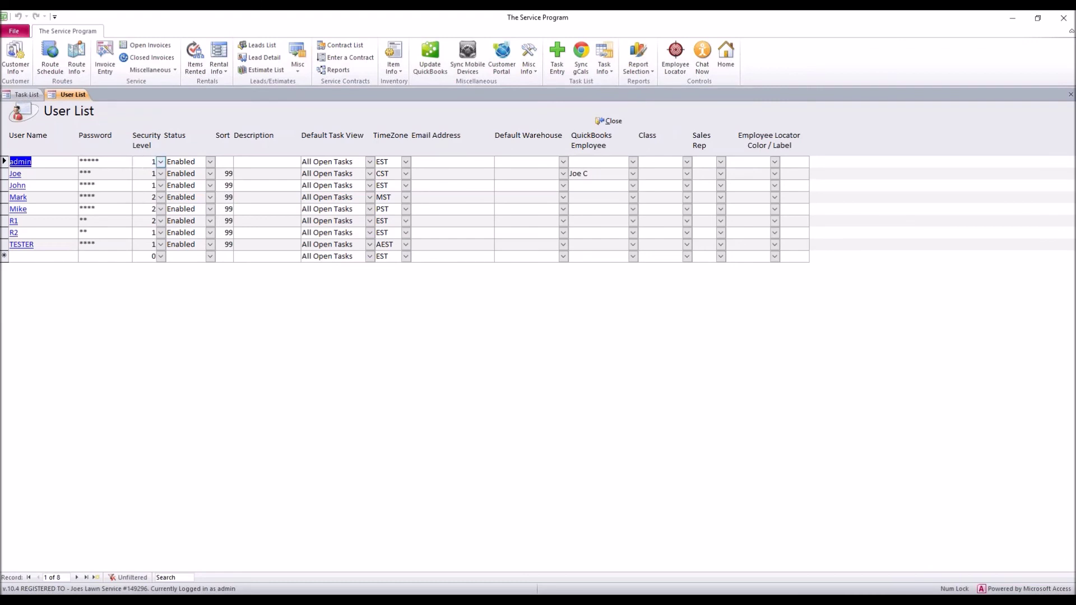
pyautogui.click(161, 162)
pyautogui.click(160, 162)
pyautogui.click(613, 122)
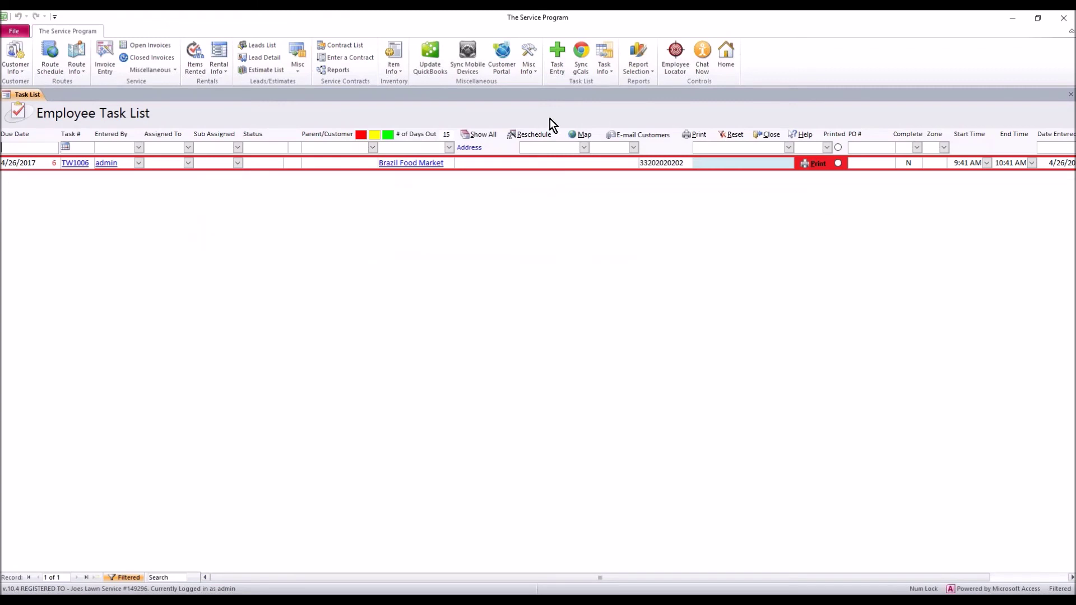
# Run a Sync Core Files mobile sync and close the sync form
pyautogui.click(468, 56)
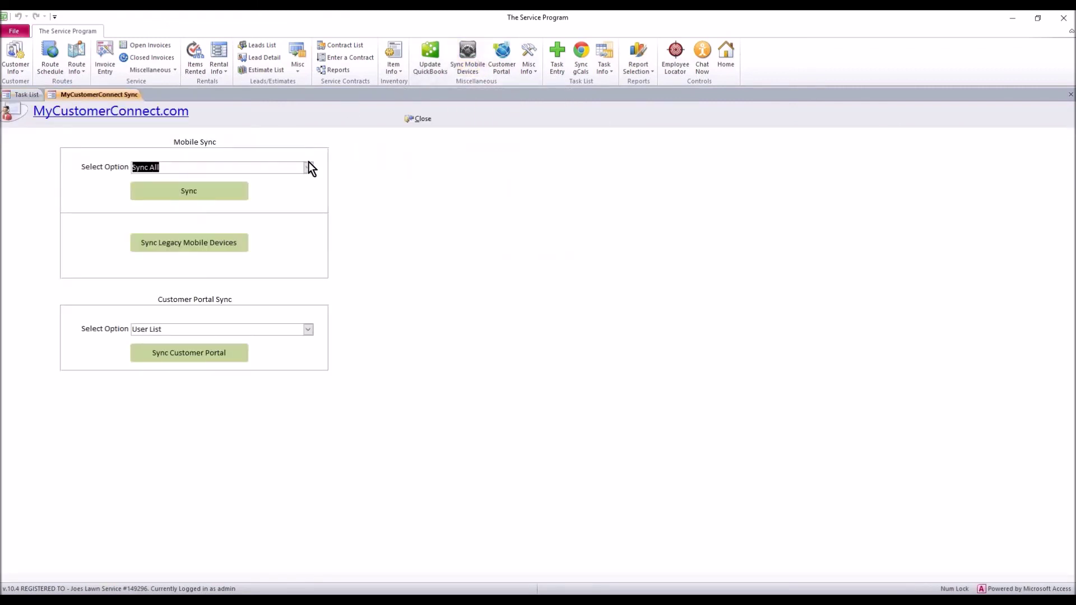
pyautogui.click(308, 167)
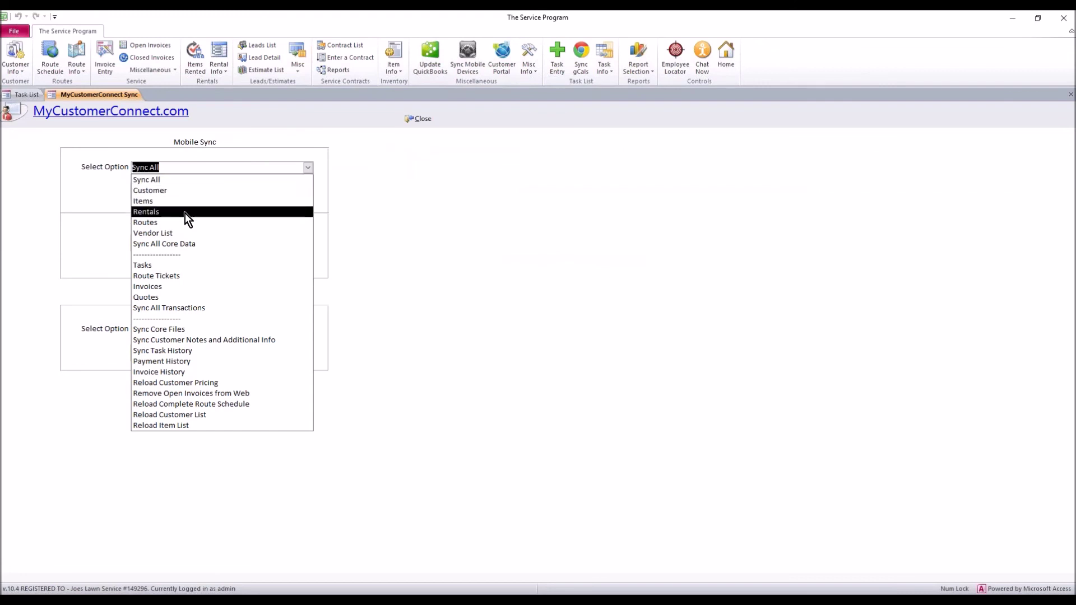
pyautogui.click(176, 329)
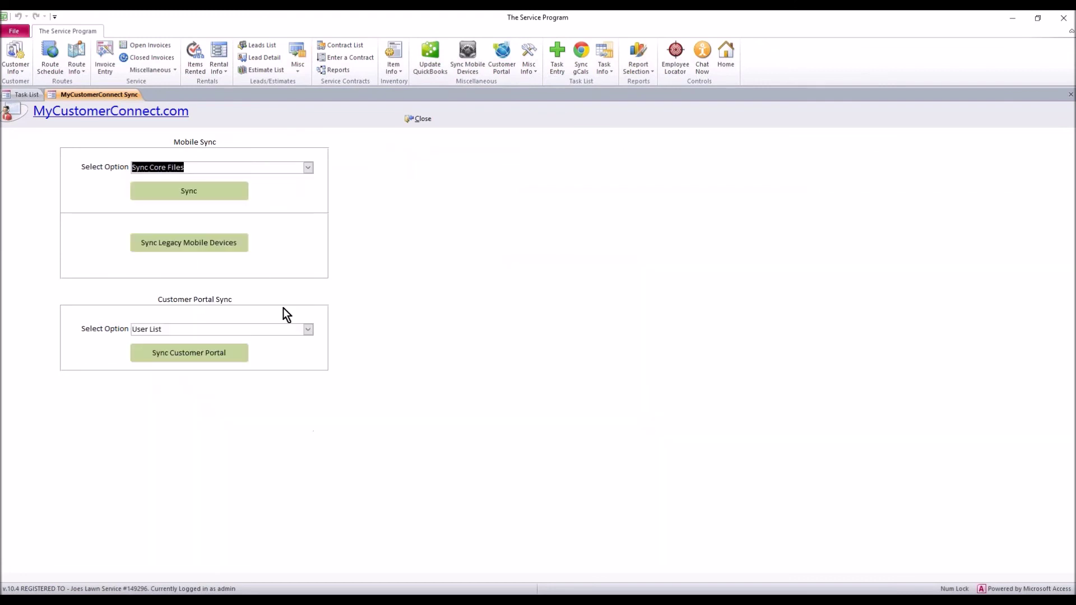
pyautogui.click(184, 194)
pyautogui.click(420, 120)
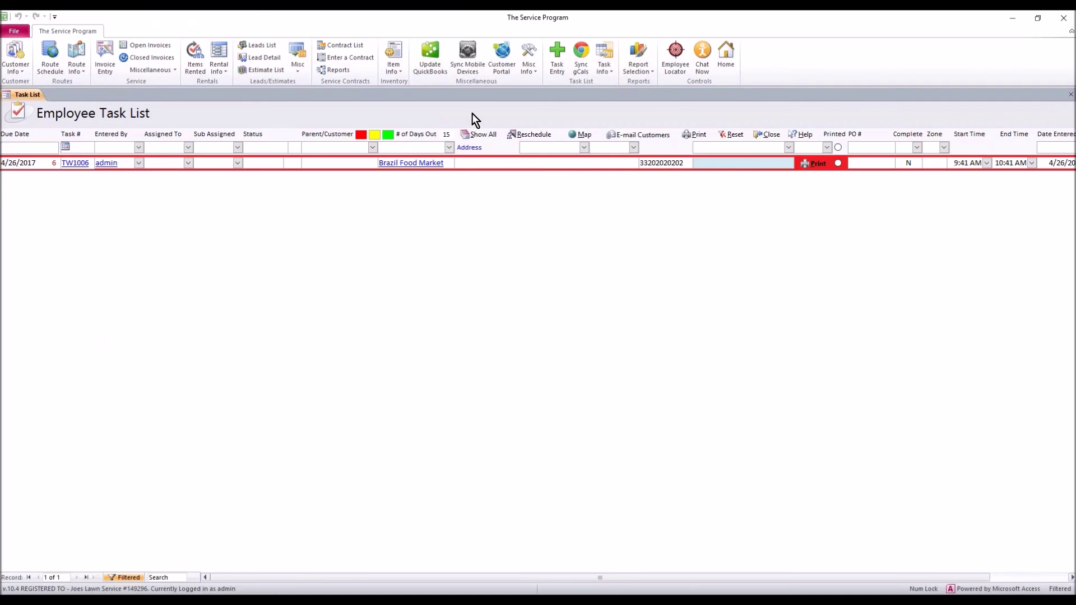
# From the sync form, open Update QuickBooks and choose the QuickBooks Invoice History table
pyautogui.click(462, 66)
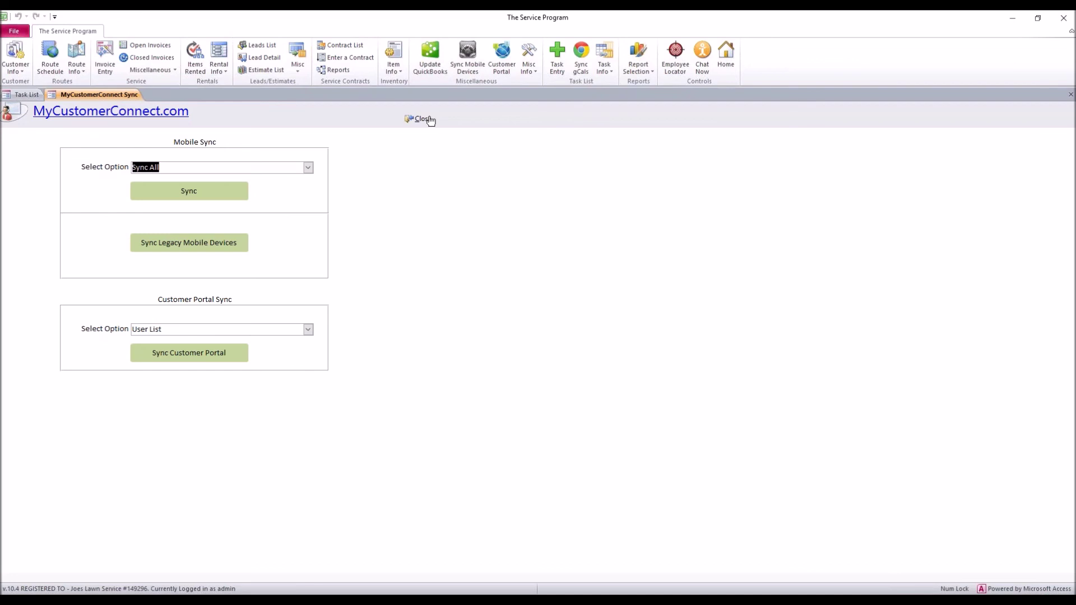
pyautogui.click(429, 65)
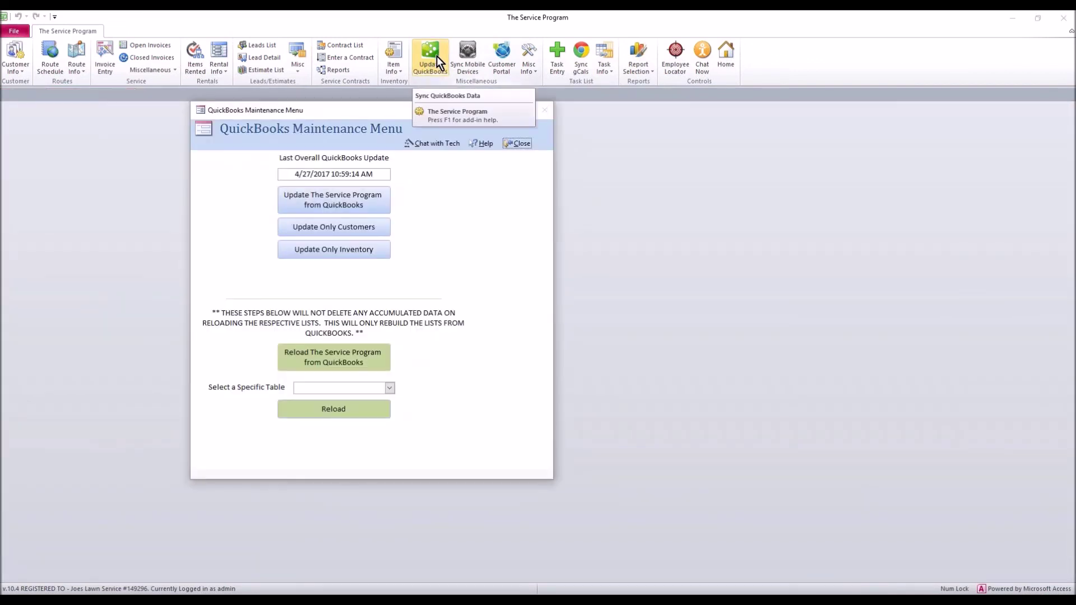
pyautogui.click(389, 387)
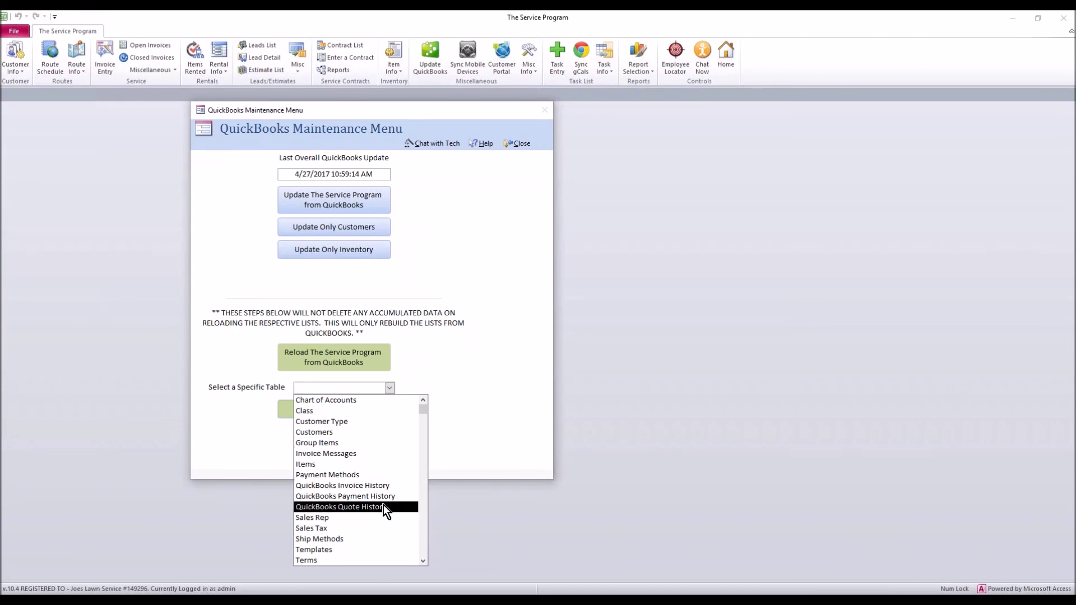
pyautogui.click(387, 485)
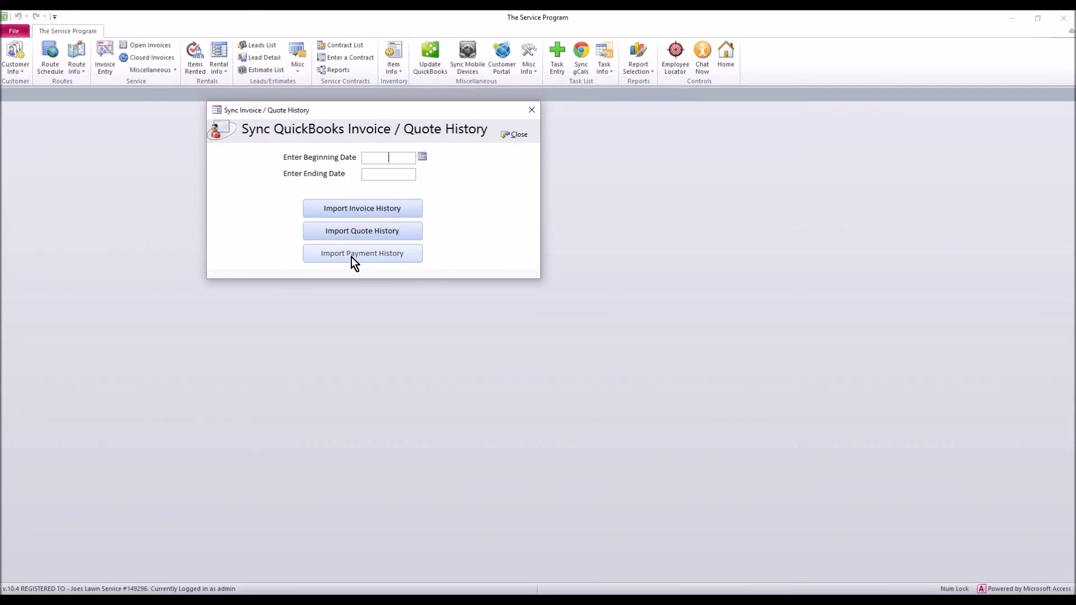
pyautogui.click(531, 110)
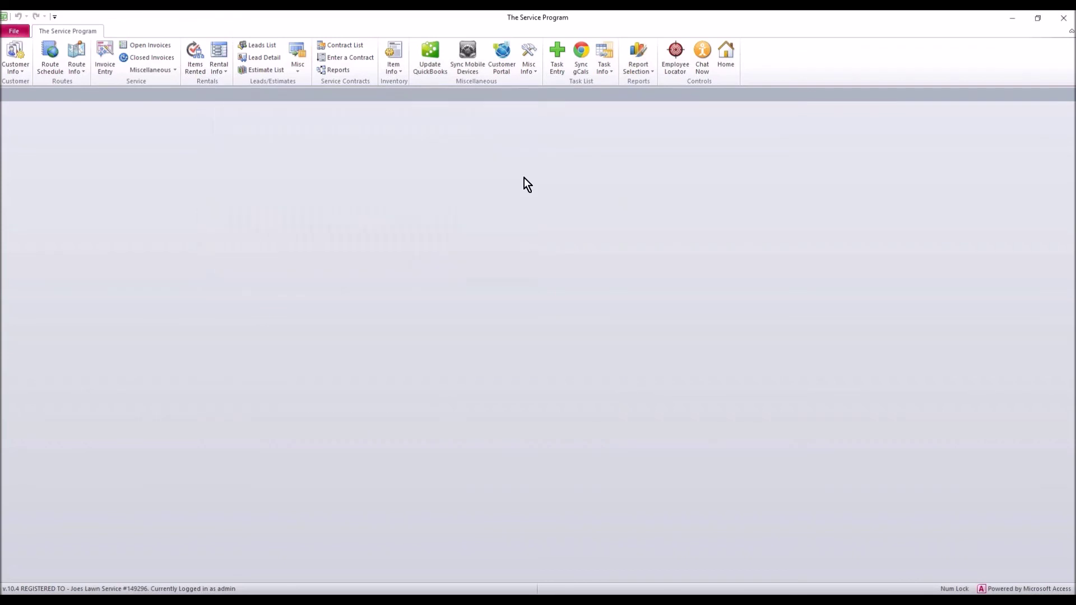
pyautogui.click(8, 73)
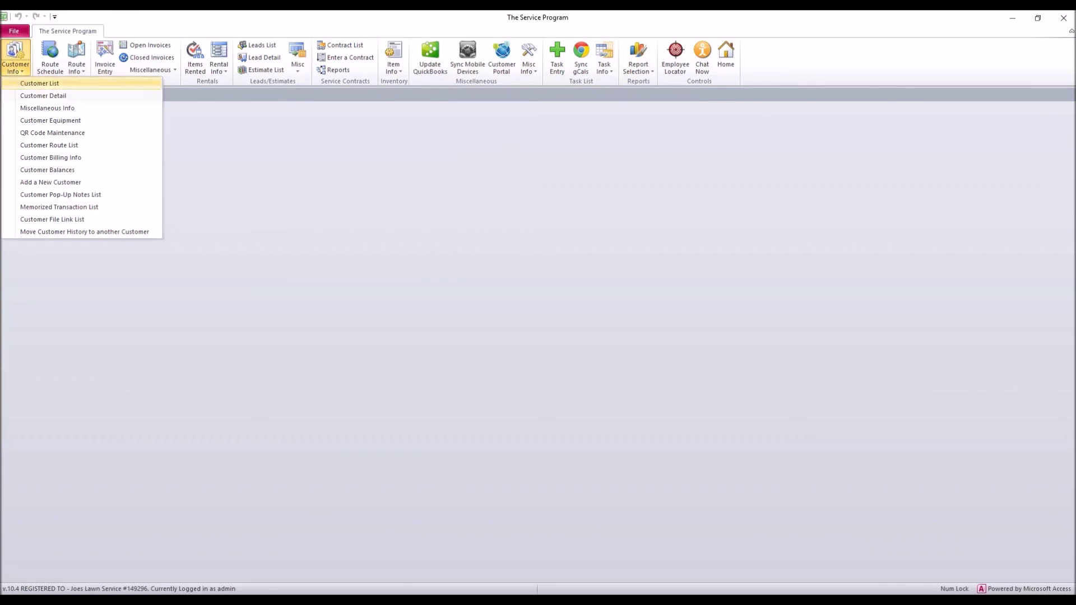
pyautogui.click(34, 84)
pyautogui.click(69, 174)
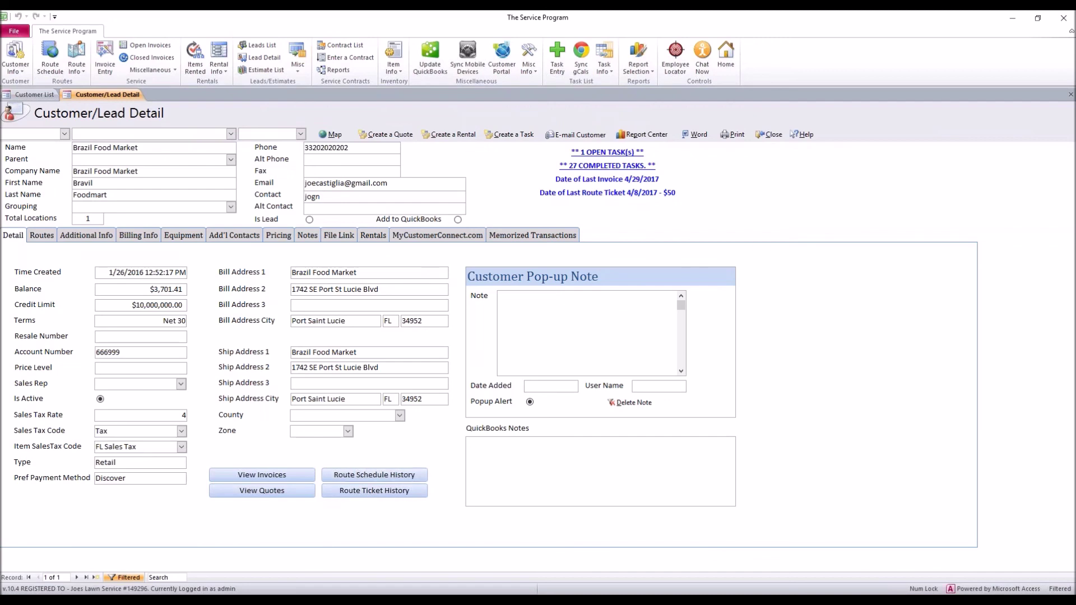
pyautogui.click(768, 134)
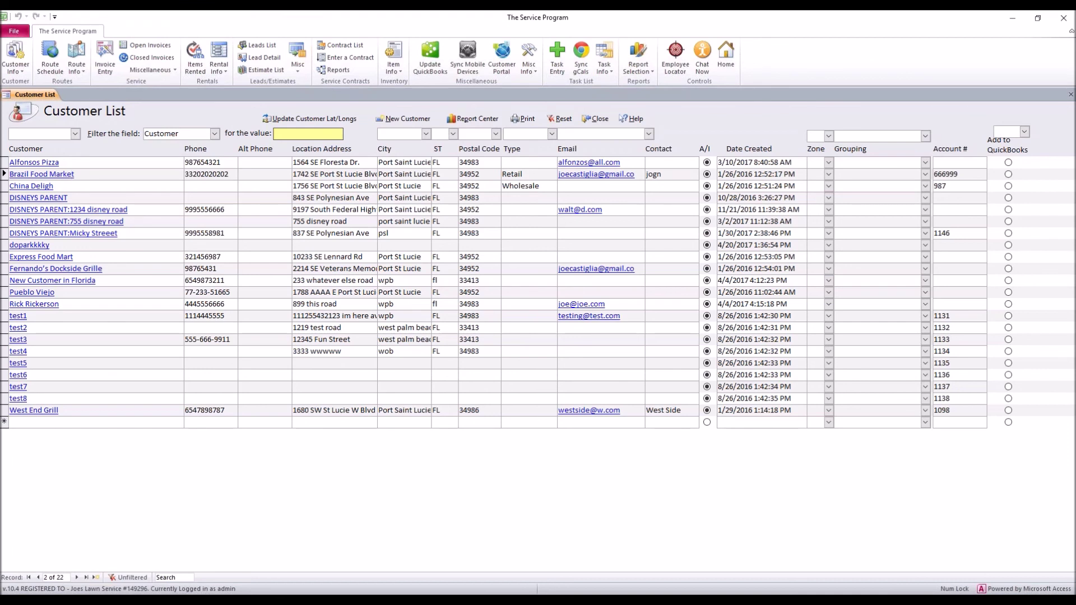
pyautogui.click(596, 118)
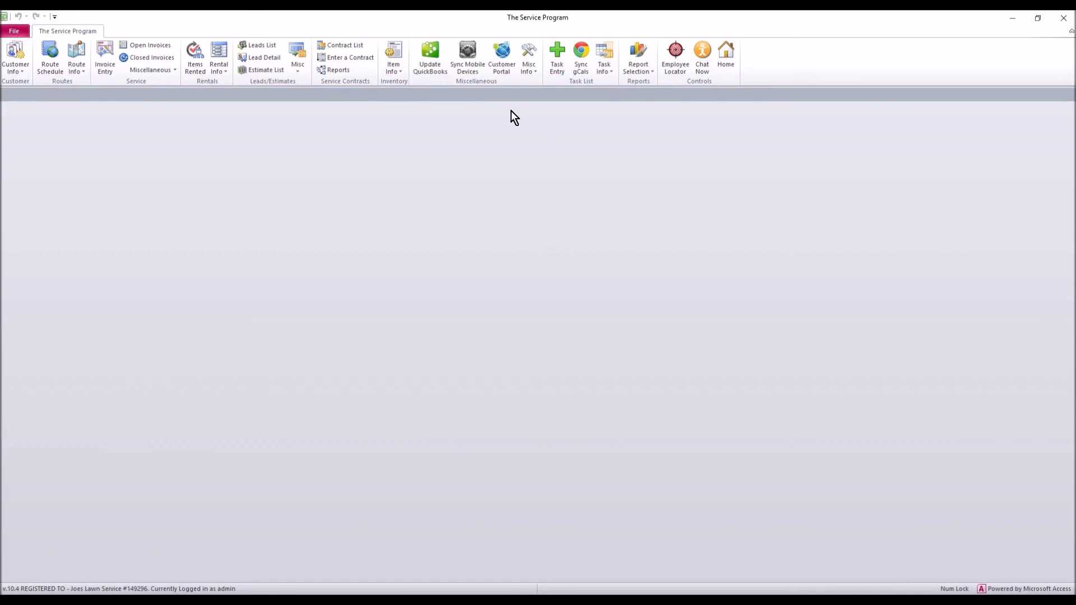
# Open the MyCustomerConnect Sync form and review the mobile sync options without changing them
pyautogui.click(468, 55)
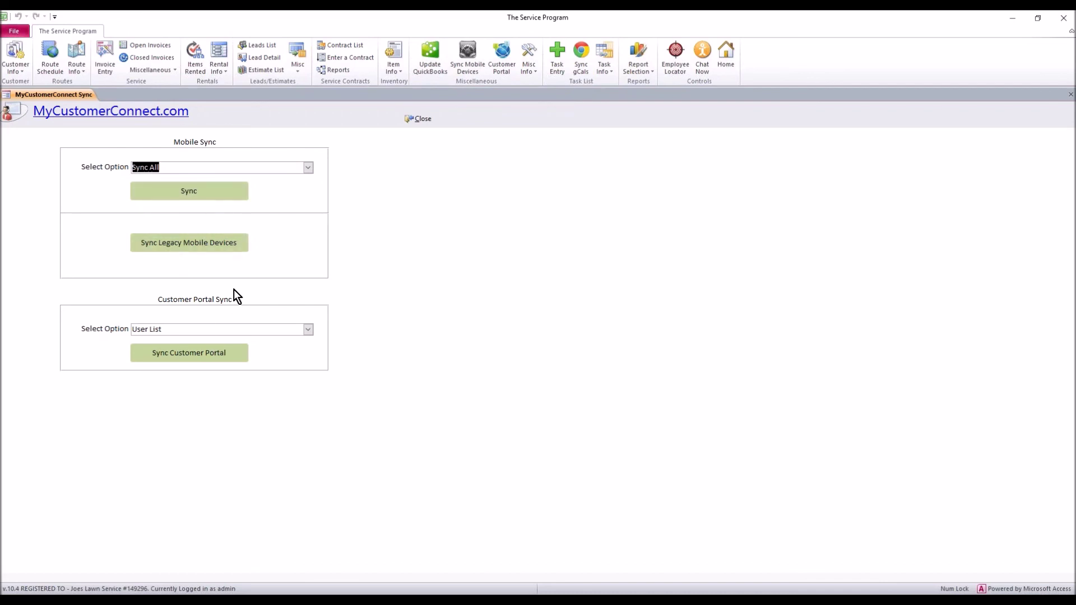
pyautogui.click(309, 169)
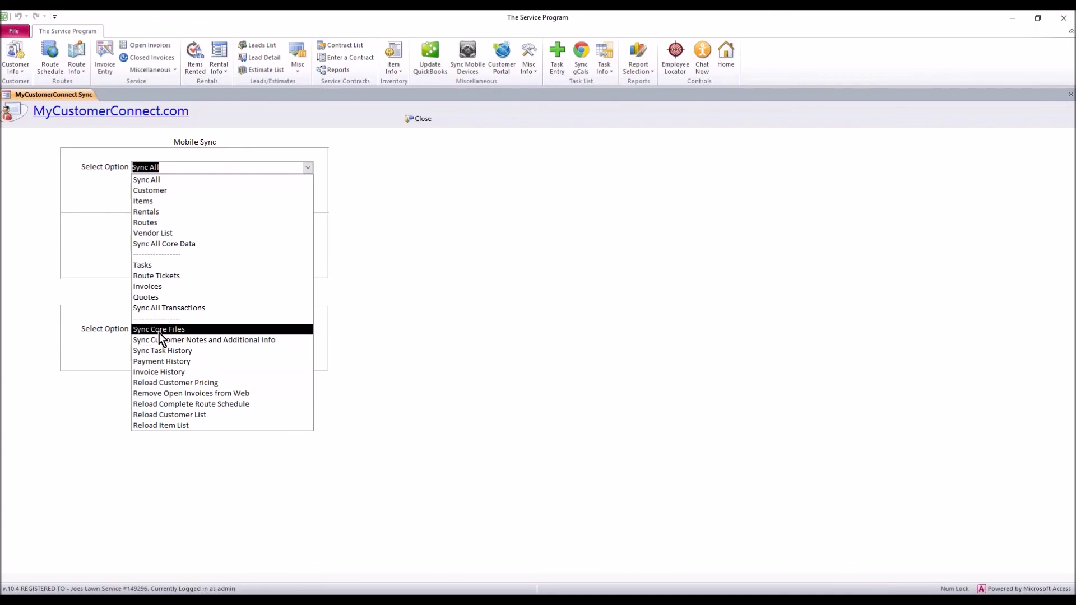
pyautogui.click(362, 320)
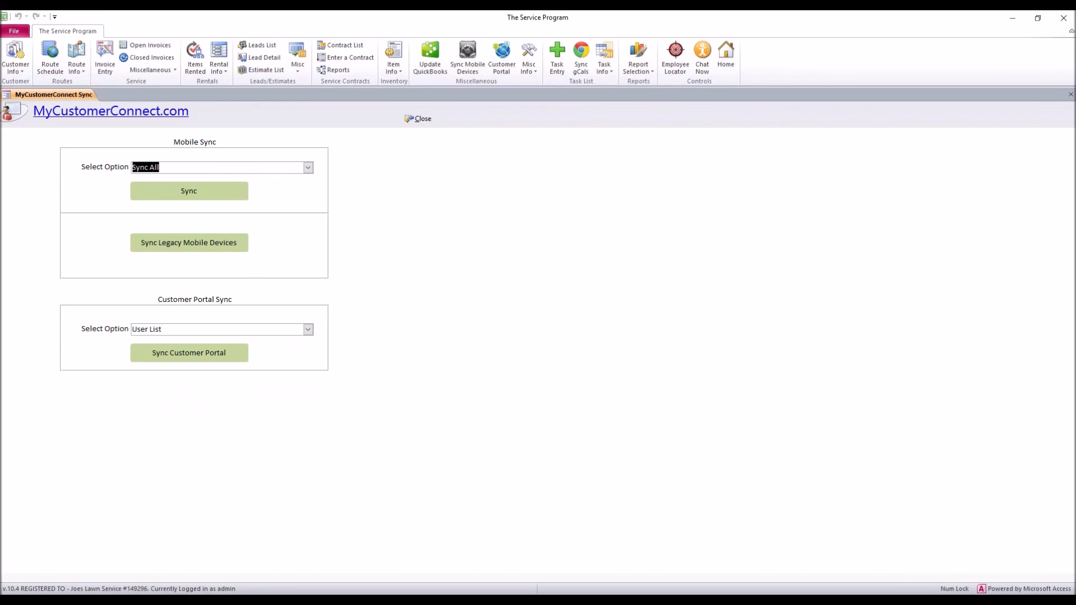
pyautogui.moveTo(416, 595)
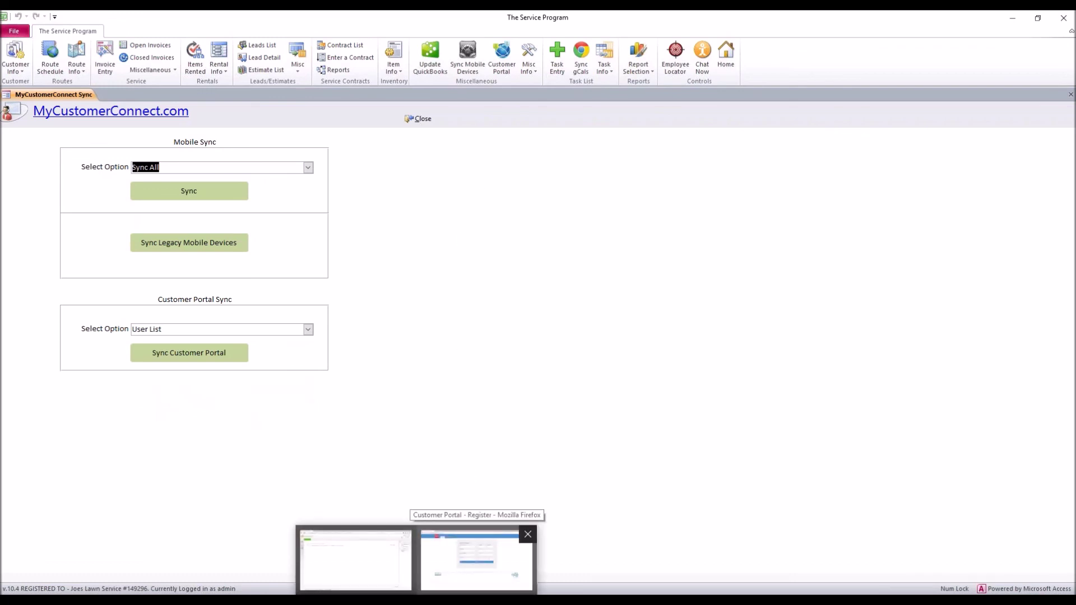
# In Firefox, remove 'register' from the portal URL and go to the Admin Login page
pyautogui.click(508, 566)
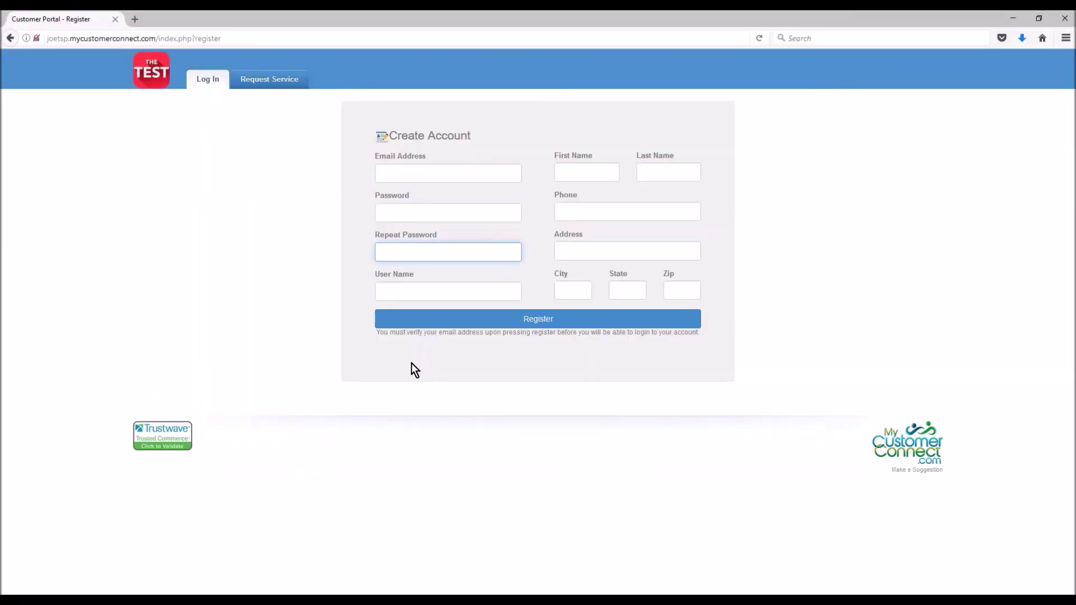
pyautogui.moveTo(160, 38); pyautogui.dragTo(273, 38)
pyautogui.press('BackSpace')
pyautogui.press('Return')
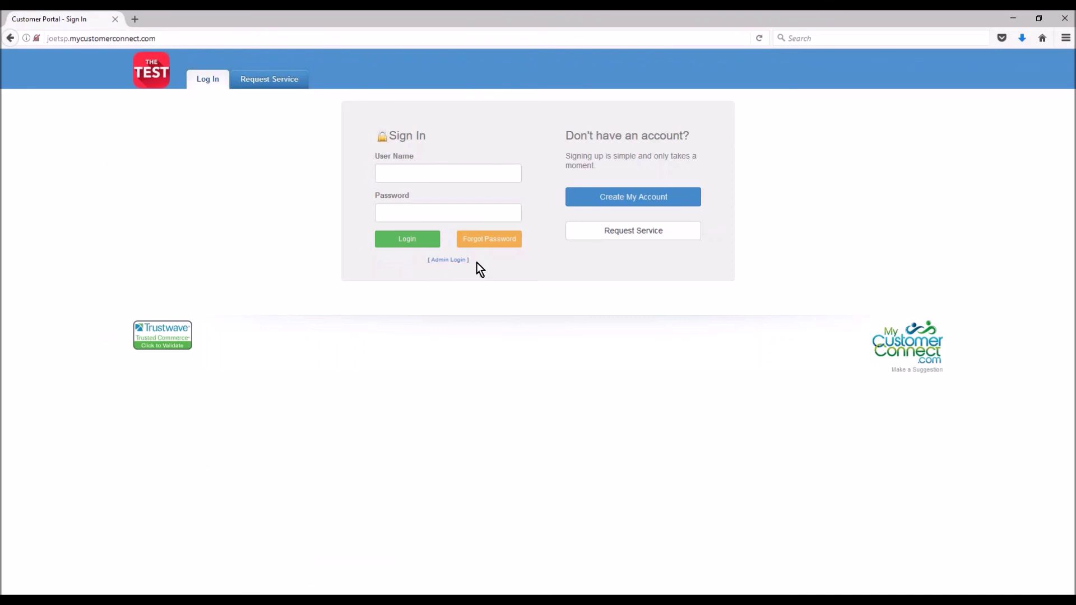
pyautogui.click(453, 181)
pyautogui.click(448, 216)
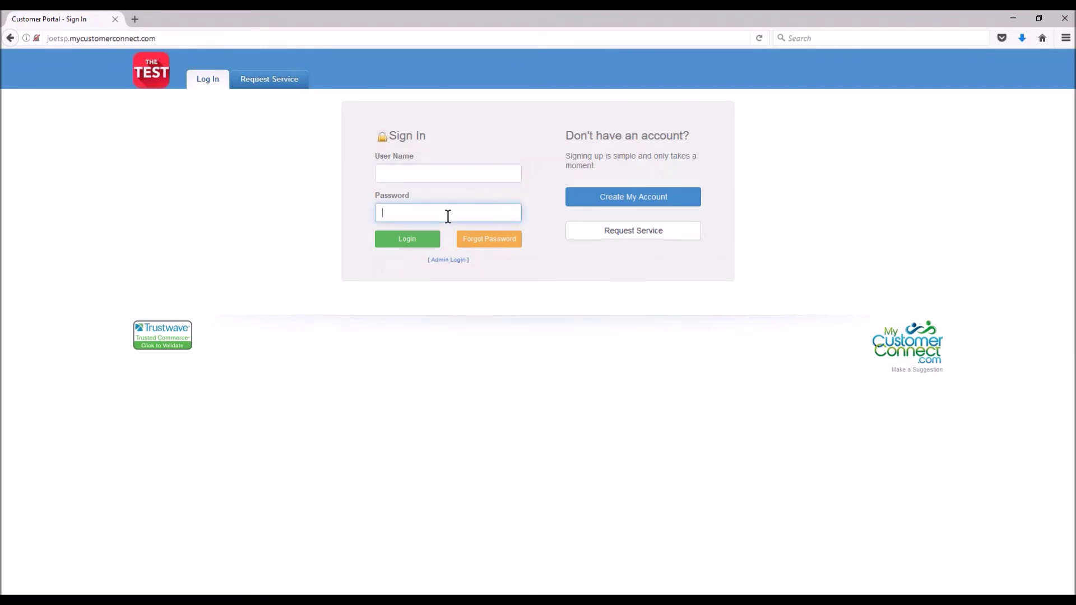
pyautogui.moveTo(469, 260); pyautogui.dragTo(398, 295)
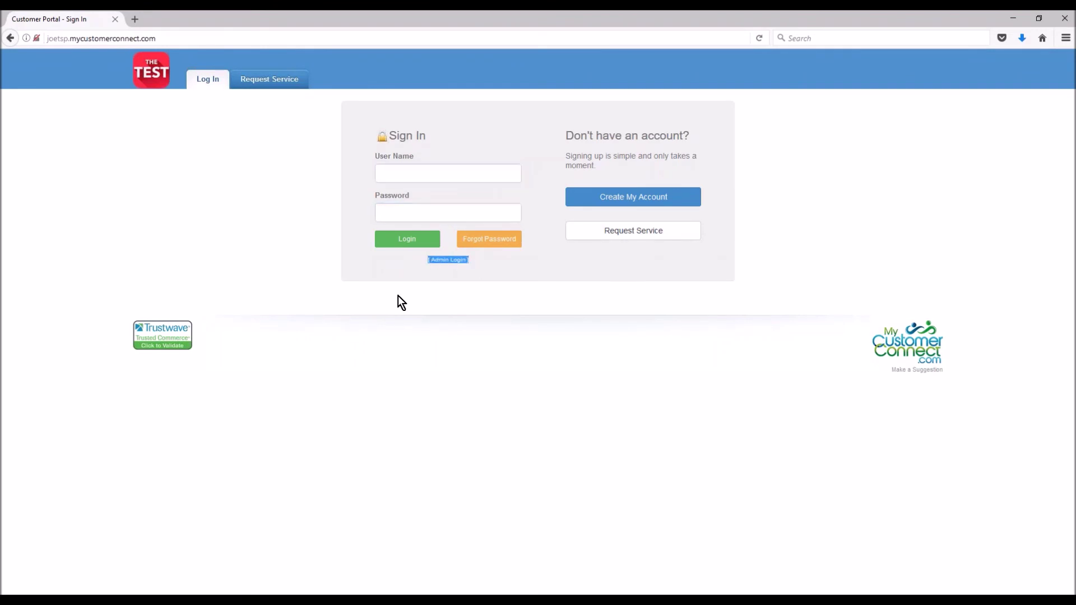
pyautogui.click(446, 263)
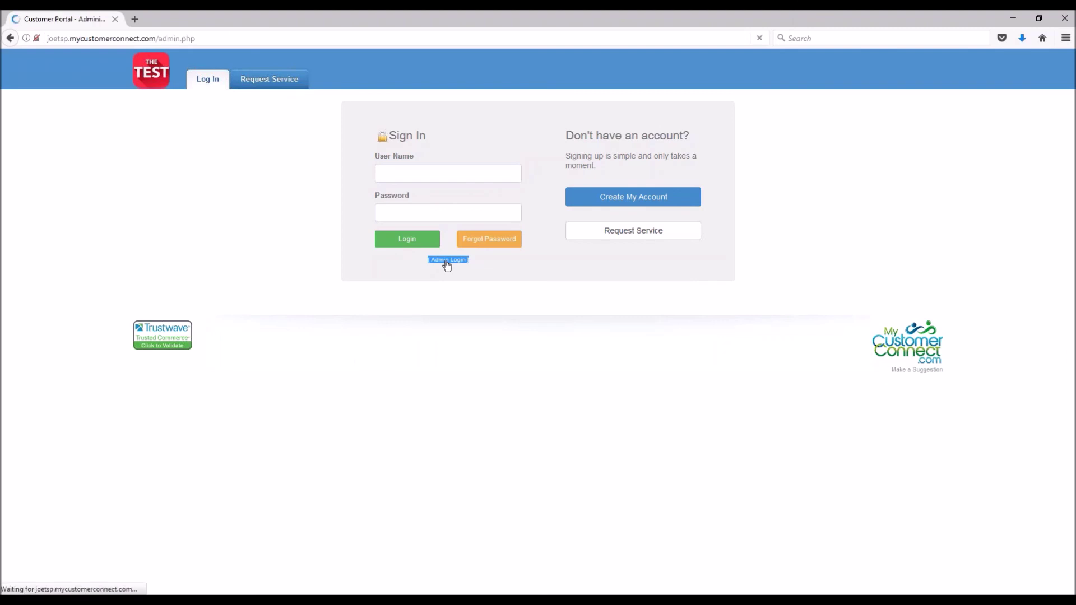
# Log in with the administrator user name and password
pyautogui.click(422, 176)
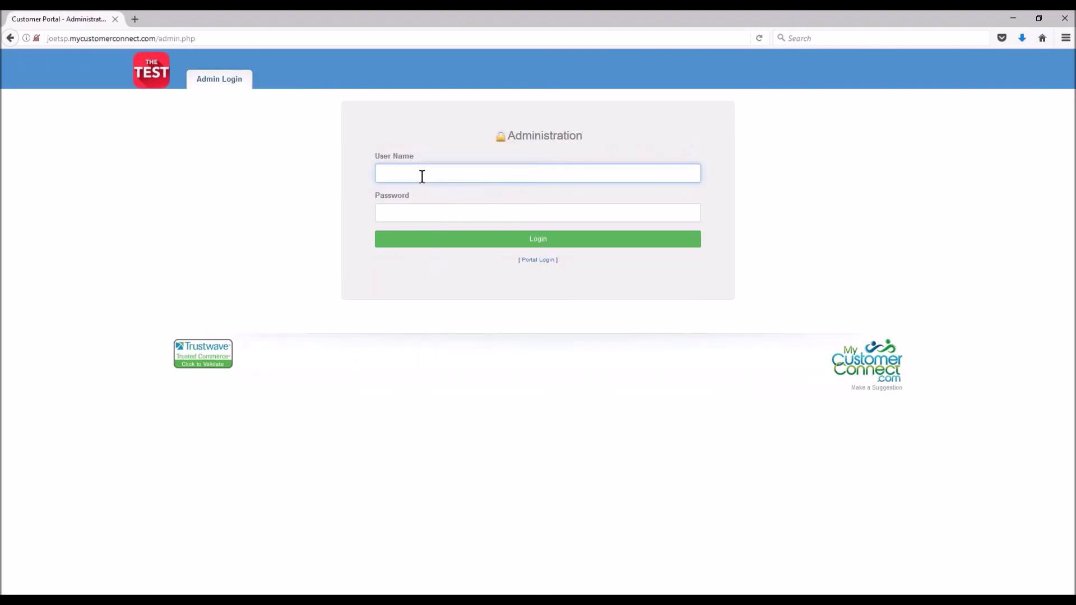
pyautogui.write('admin')
pyautogui.press('Tab')
pyautogui.write('admin')
pyautogui.press('Return')
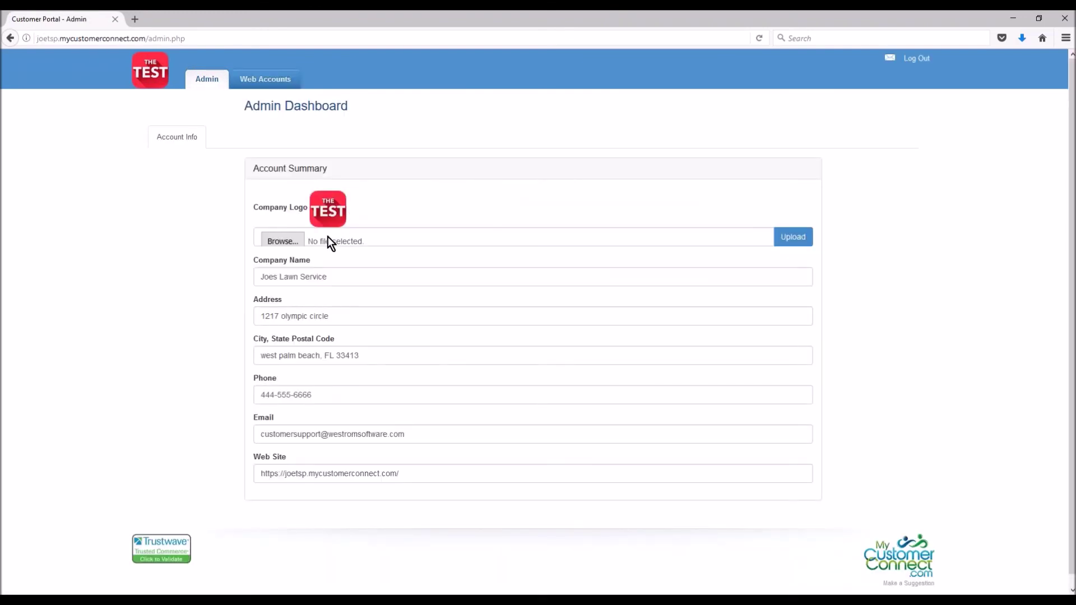
# Upload test.png as the new company logo from the Account Summary
pyautogui.moveTo(333, 277); pyautogui.dragTo(260, 275)
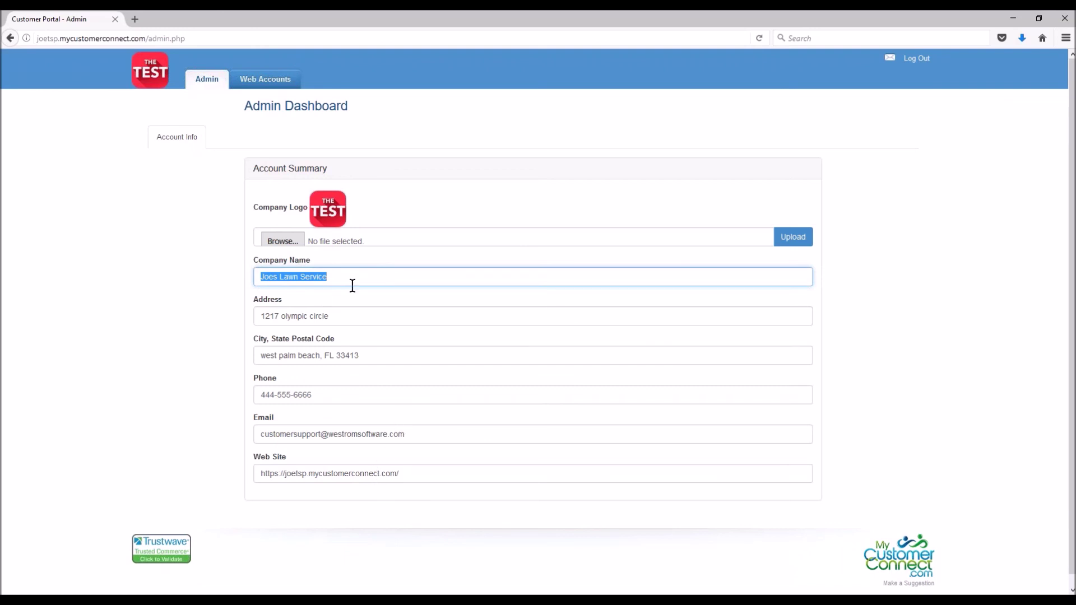
pyautogui.click(292, 240)
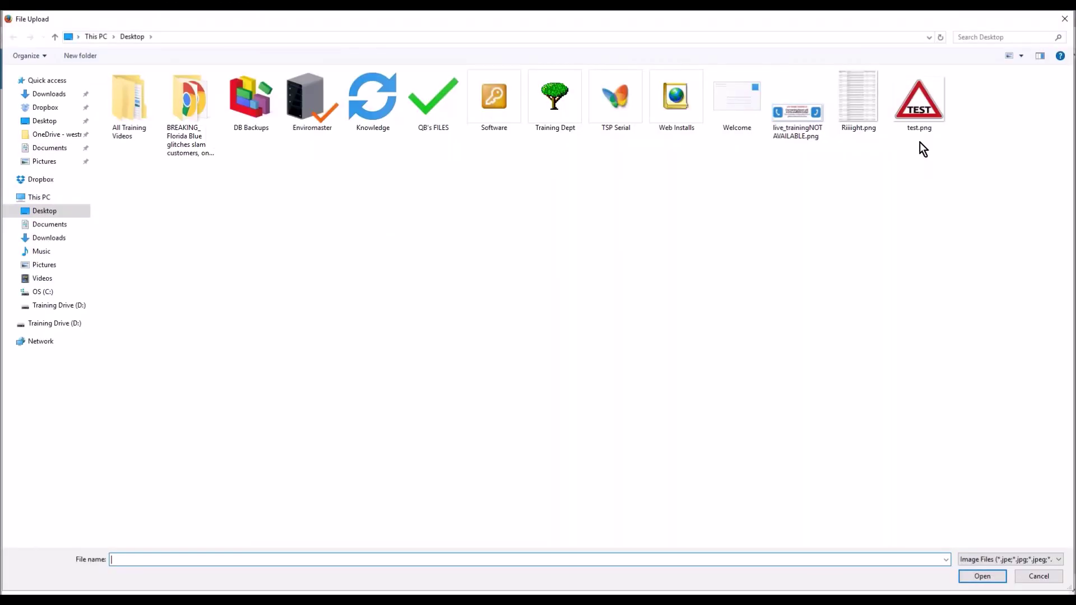
pyautogui.doubleClick(922, 112)
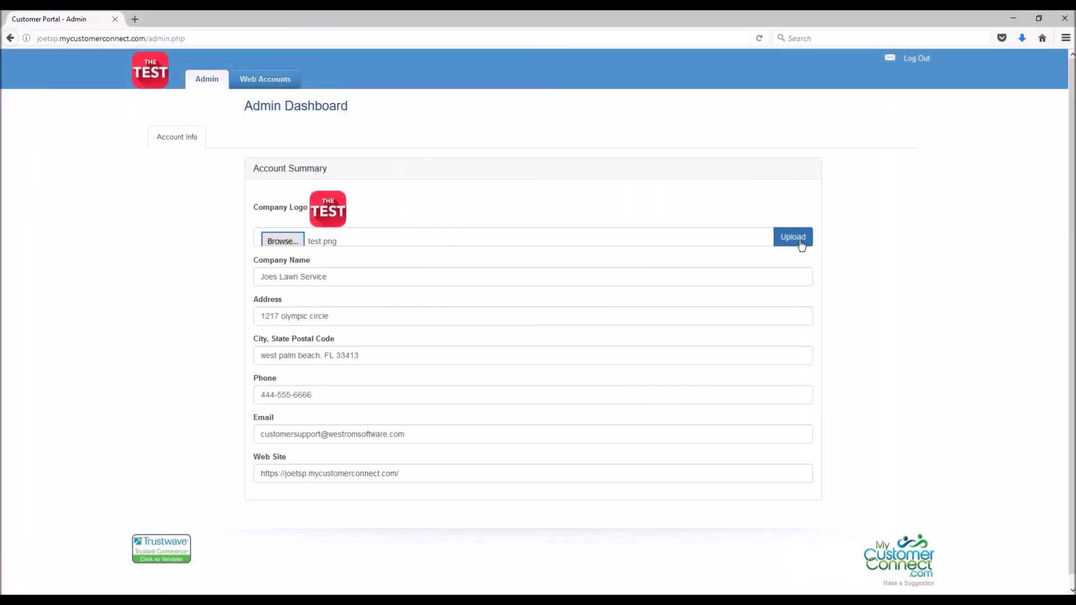
pyautogui.click(801, 241)
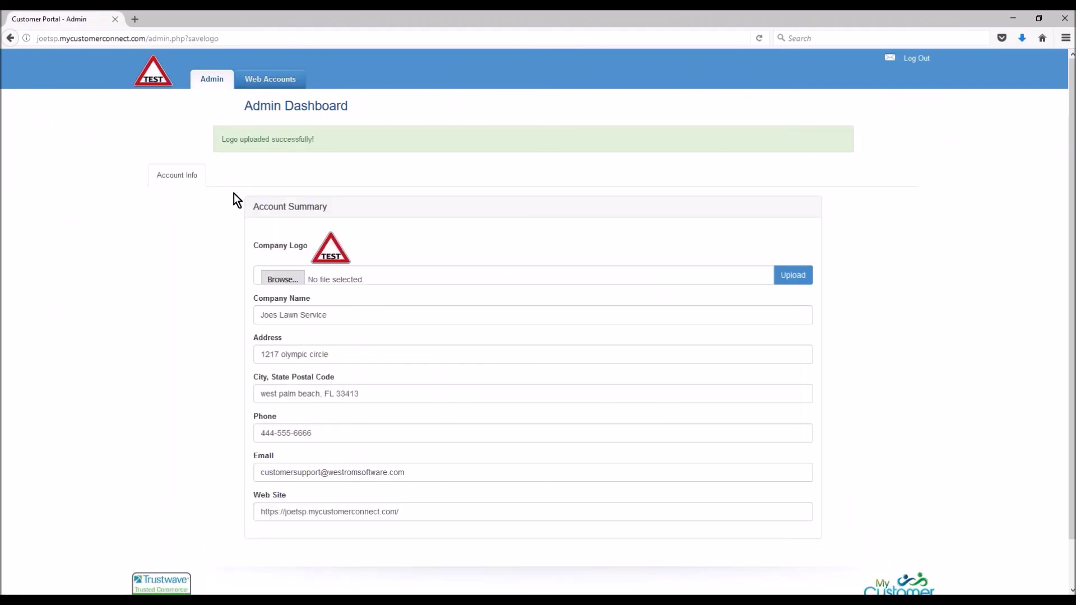
pyautogui.click(267, 82)
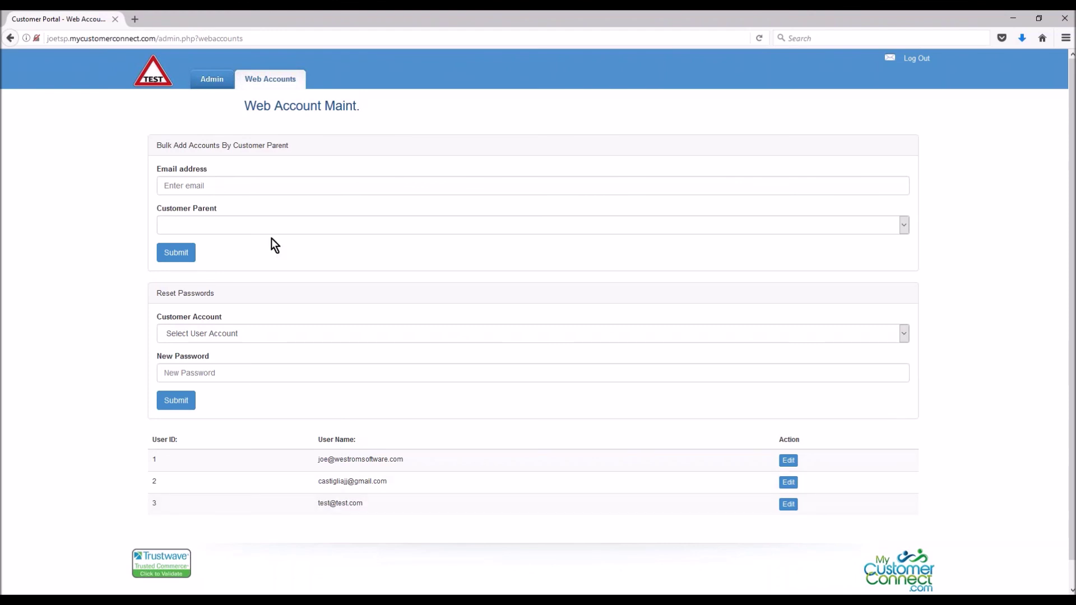
# Fill Bulk Add with a test email and DISNEYS PARENT as customer parent, then clear the email
pyautogui.click(232, 184)
pyautogui.write('test')
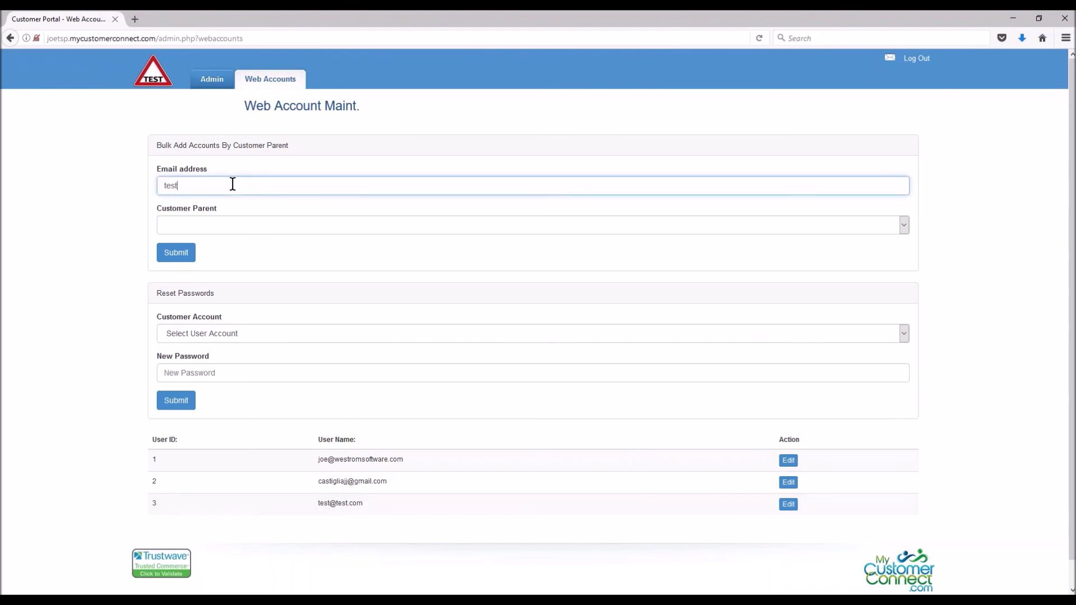
pyautogui.write('@test.com')
pyautogui.press('Tab')
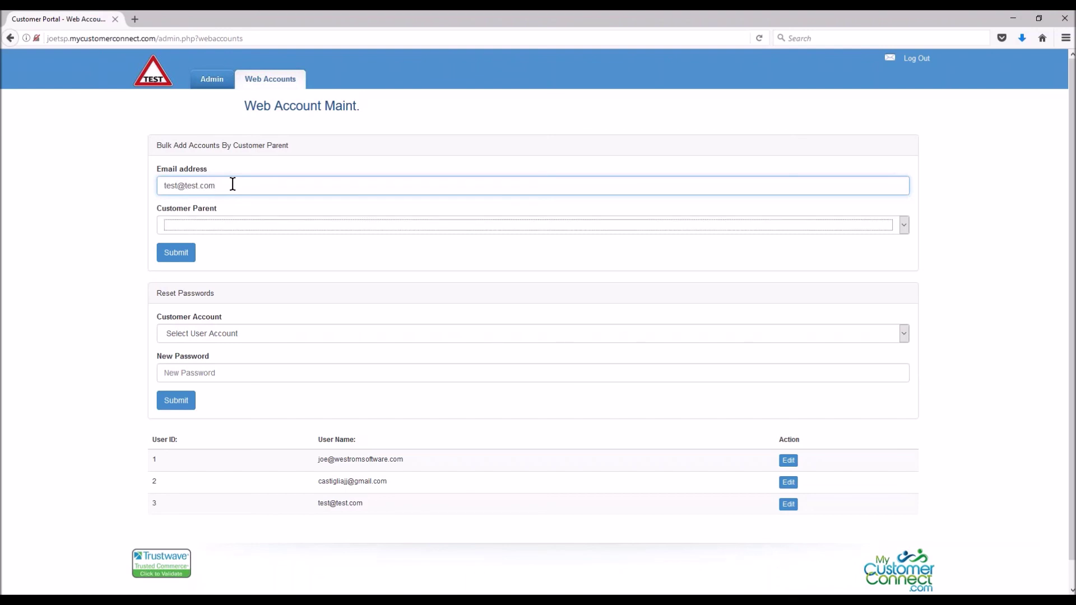
pyautogui.click(907, 228)
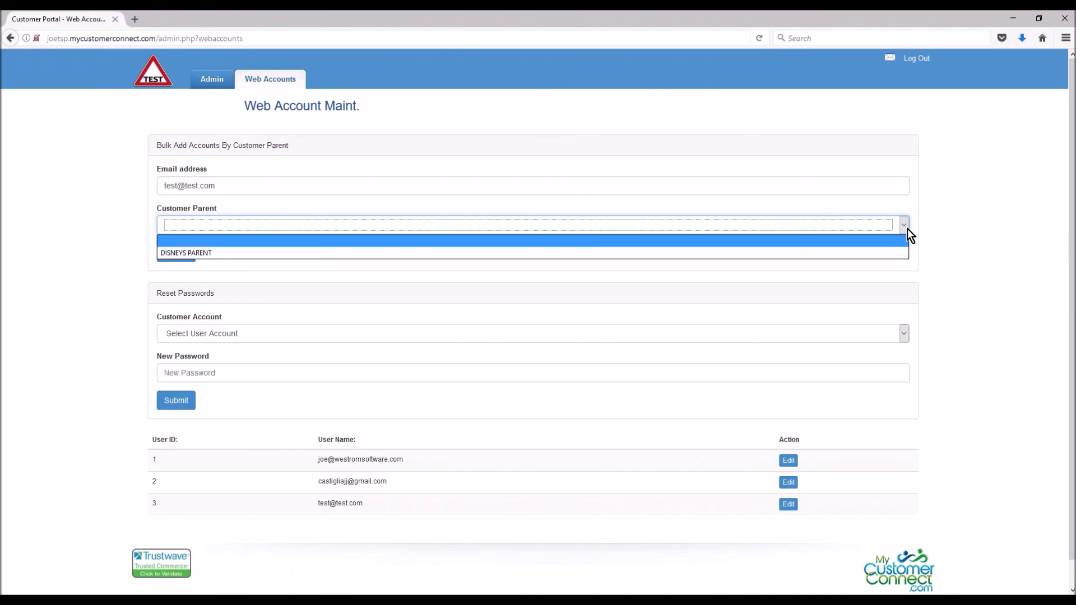
pyautogui.click(713, 254)
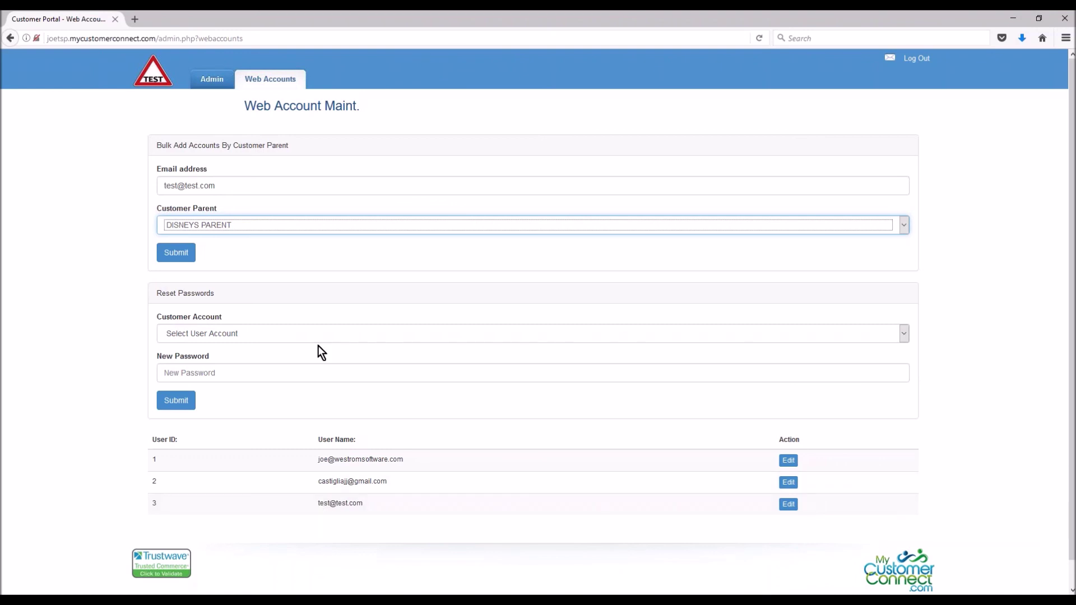
pyautogui.moveTo(216, 185); pyautogui.dragTo(146, 200)
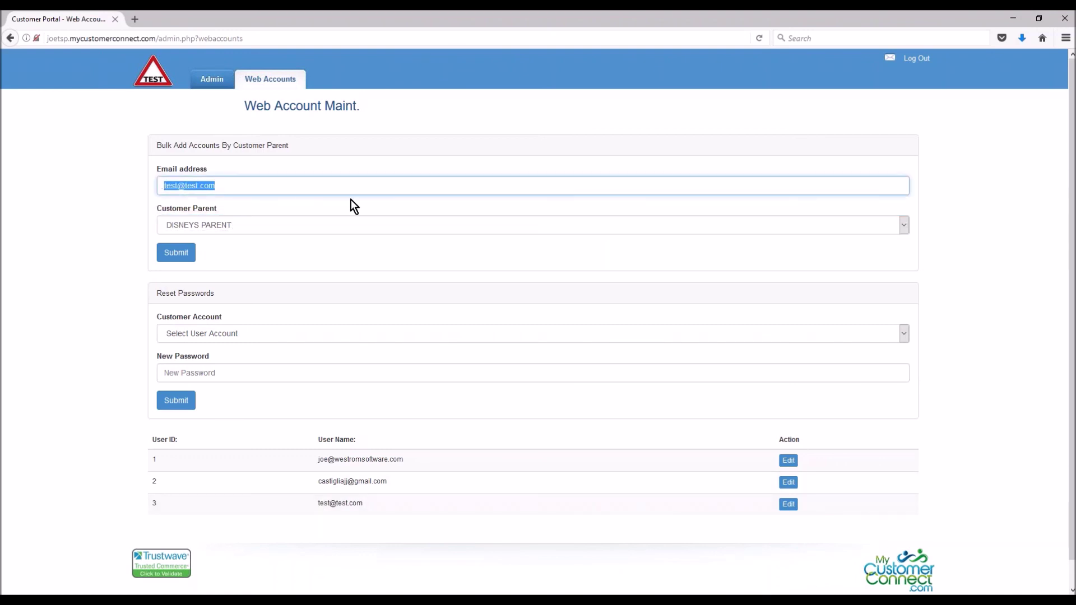
pyautogui.press('BackSpace')
pyautogui.click(906, 226)
# Reset the customer parent to blank and pick the test account for a password reset
pyautogui.click(412, 242)
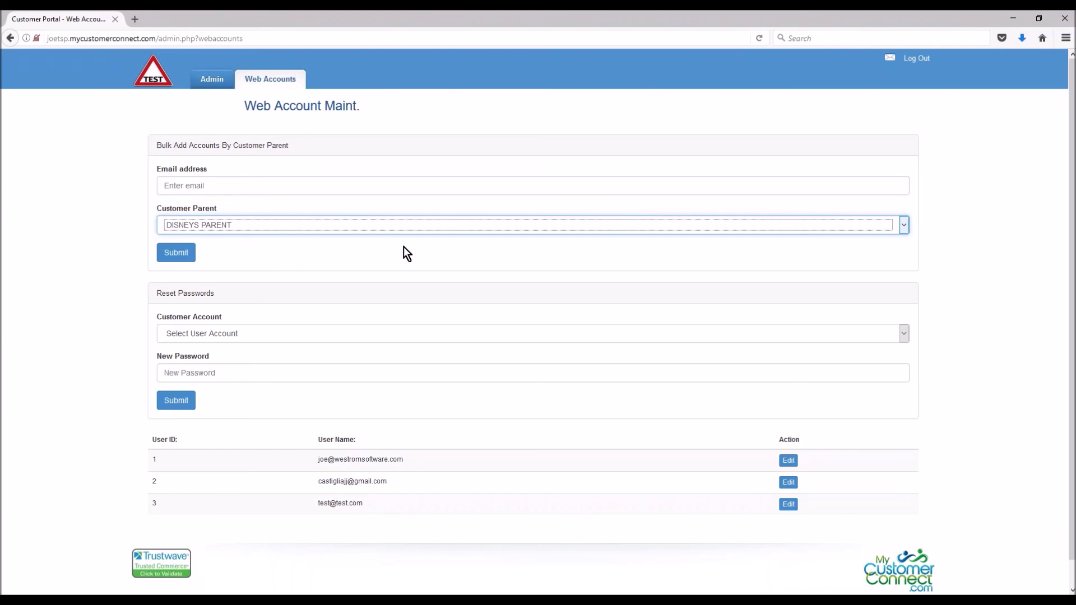
pyautogui.click(235, 336)
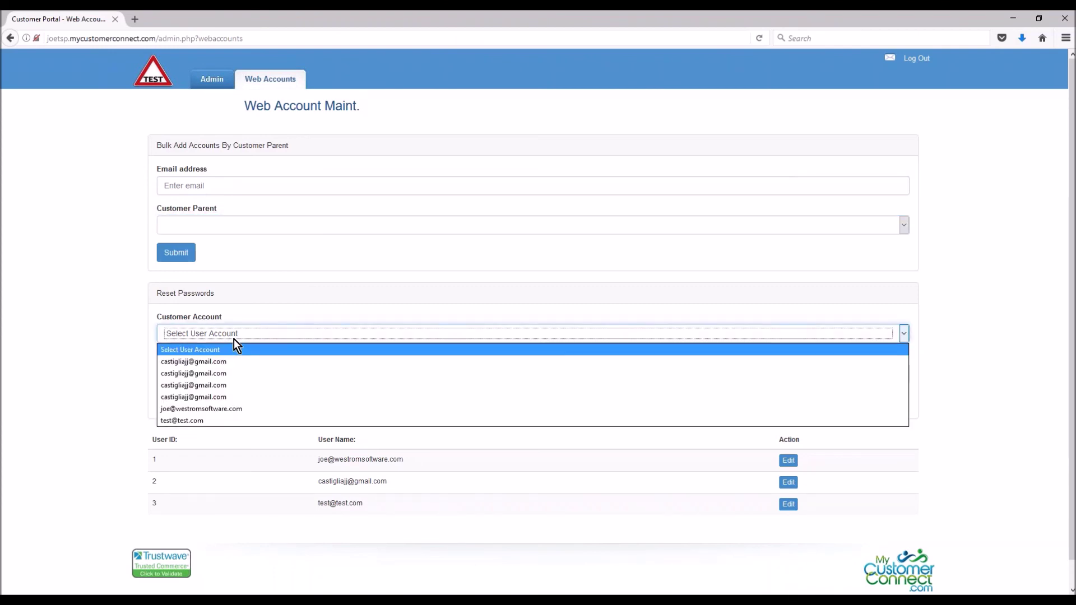
pyautogui.click(212, 422)
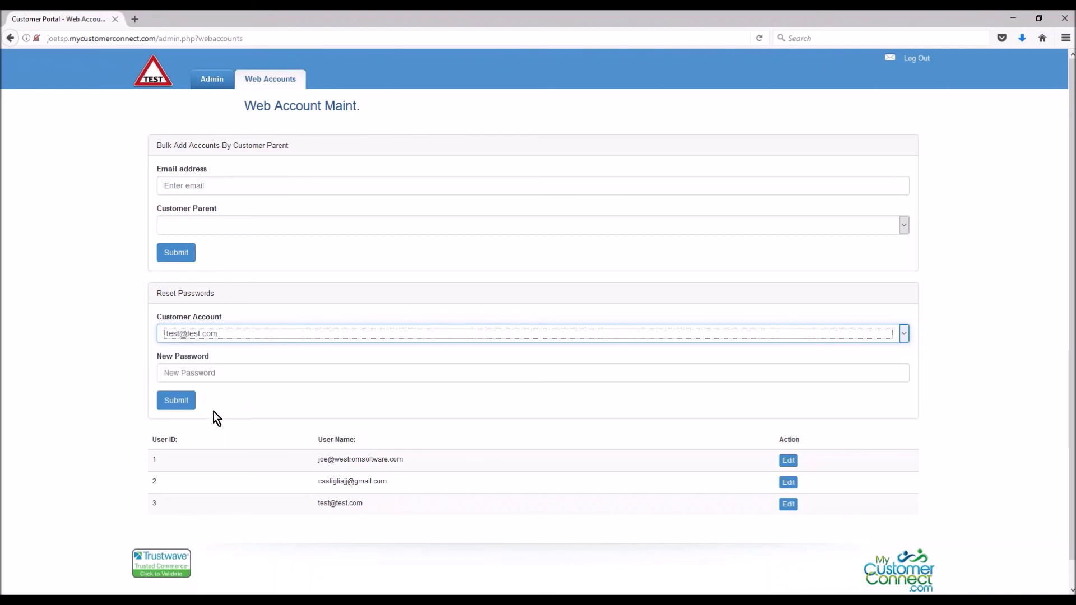
pyautogui.click(217, 369)
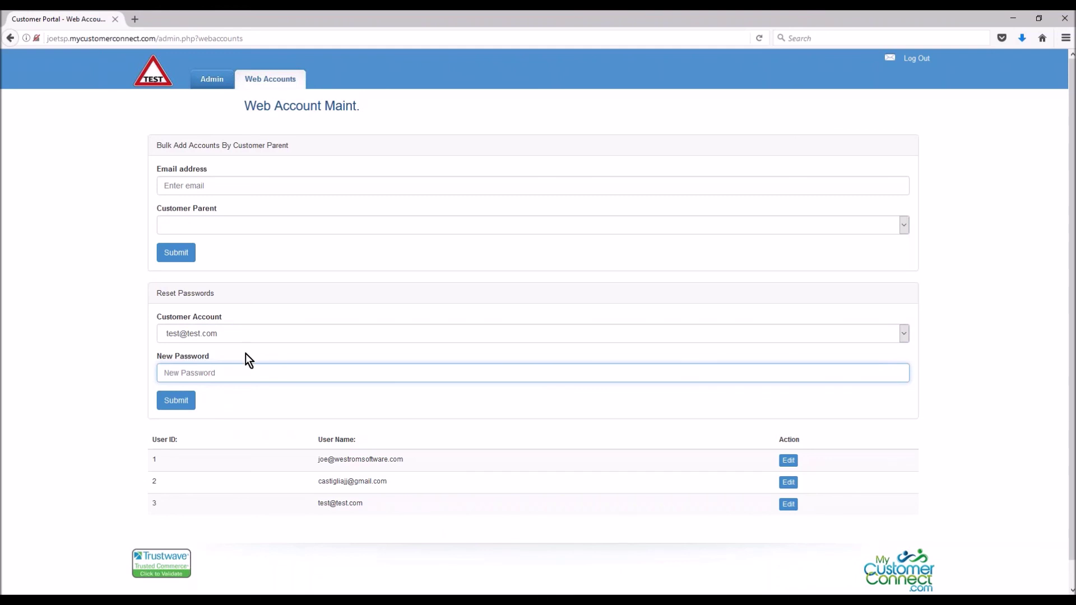
# Confirm the test account in Customer Account, then open the test web account for editing
pyautogui.click(303, 337)
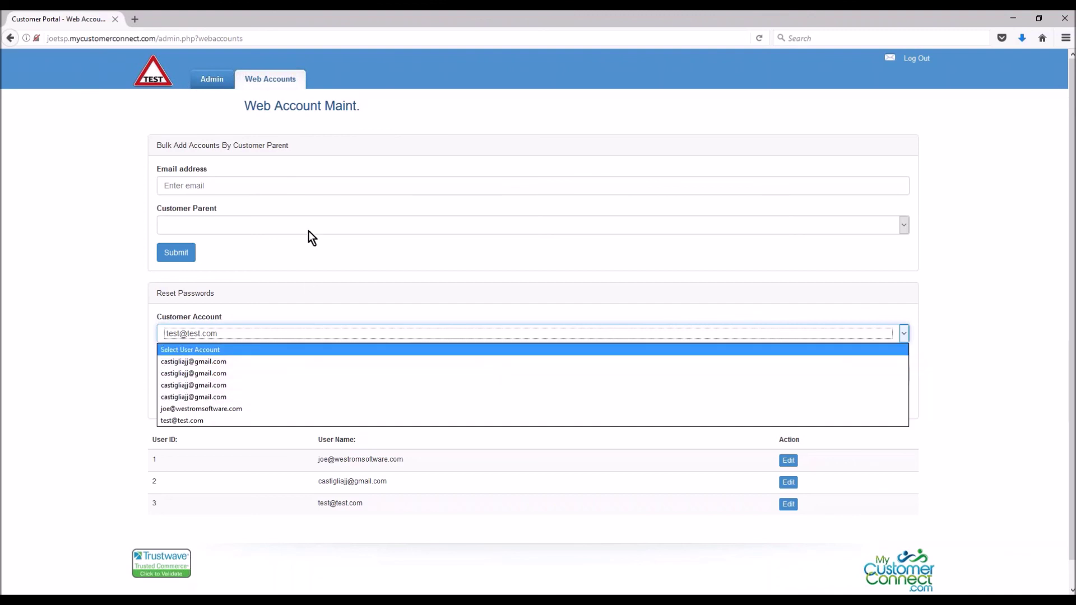
pyautogui.click(274, 226)
pyautogui.click(269, 184)
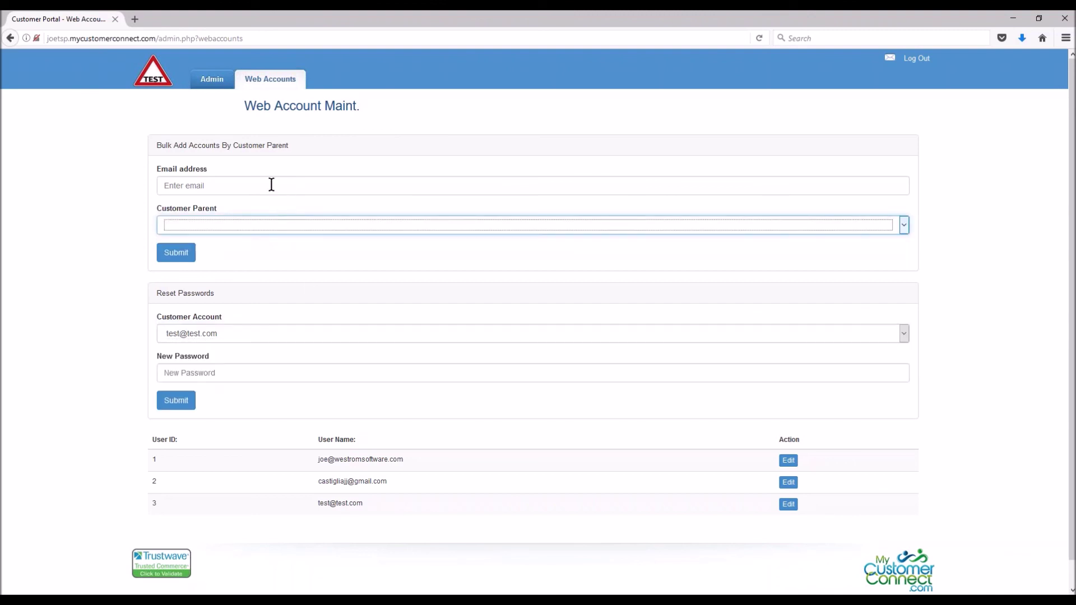
pyautogui.click(269, 185)
pyautogui.click(207, 378)
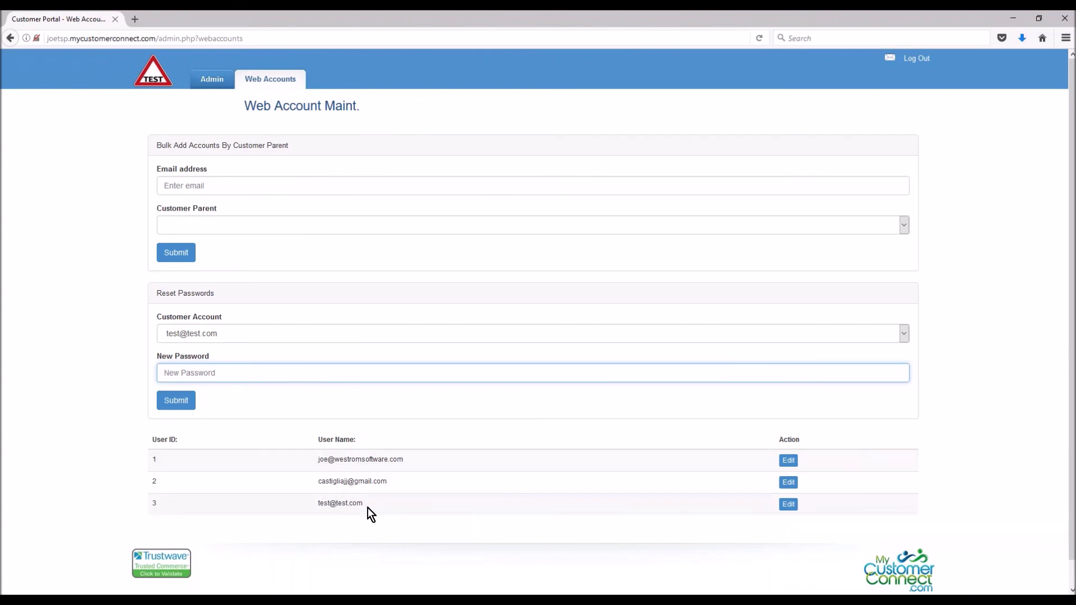
pyautogui.click(788, 506)
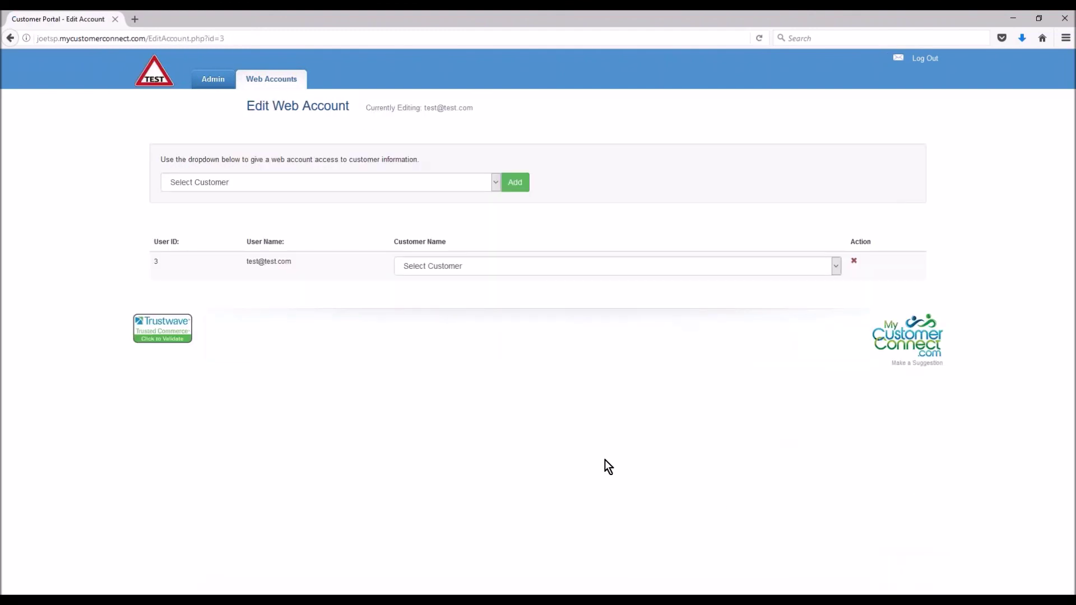
# Add Brazil Food Market as a linked customer on user ID 3's web account
pyautogui.click(495, 183)
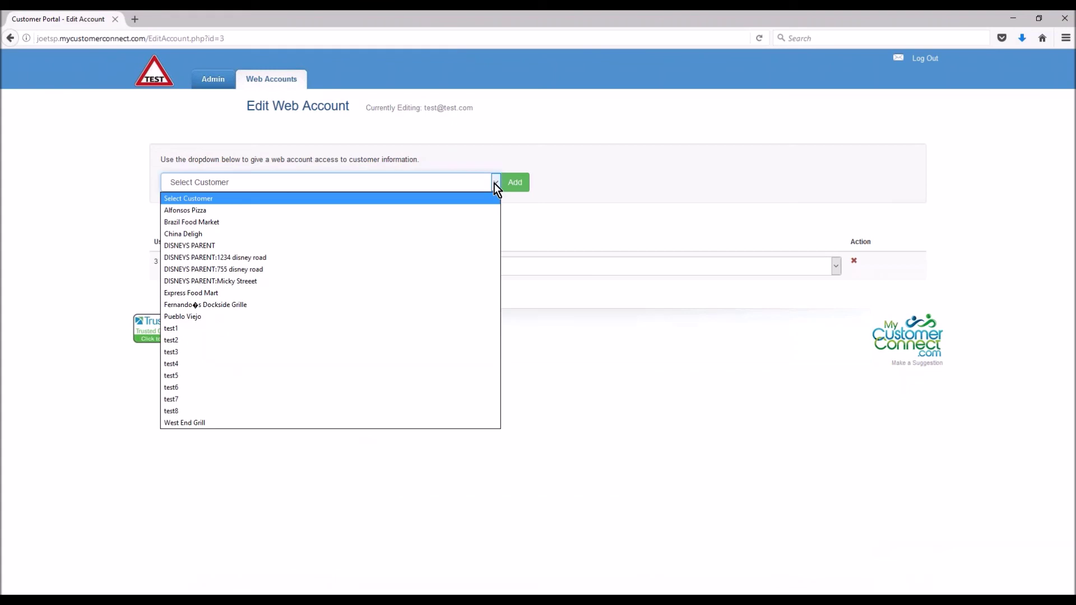
pyautogui.click(214, 221)
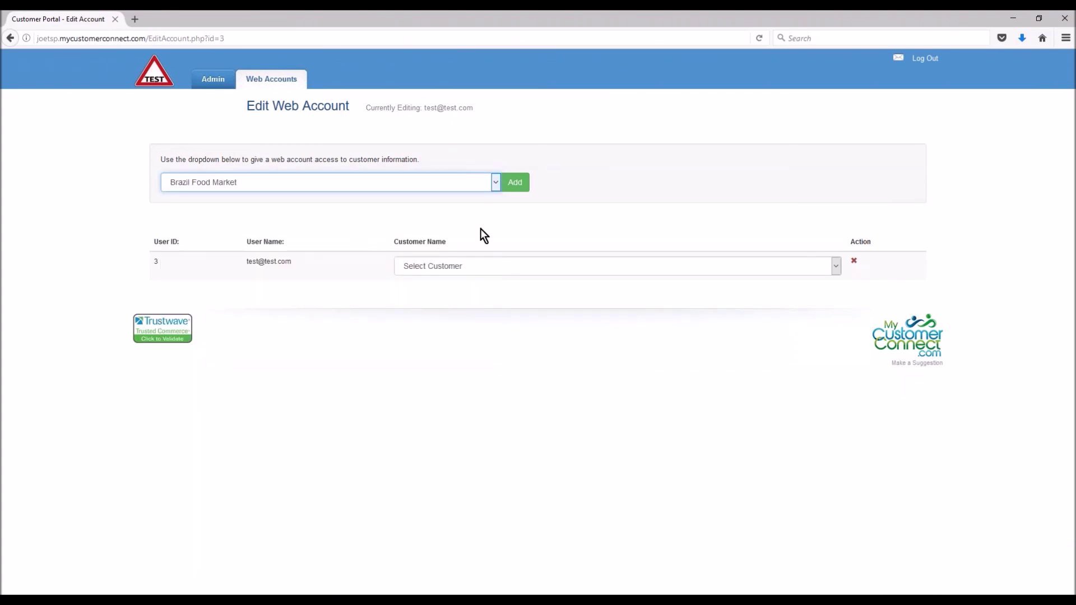
pyautogui.click(516, 184)
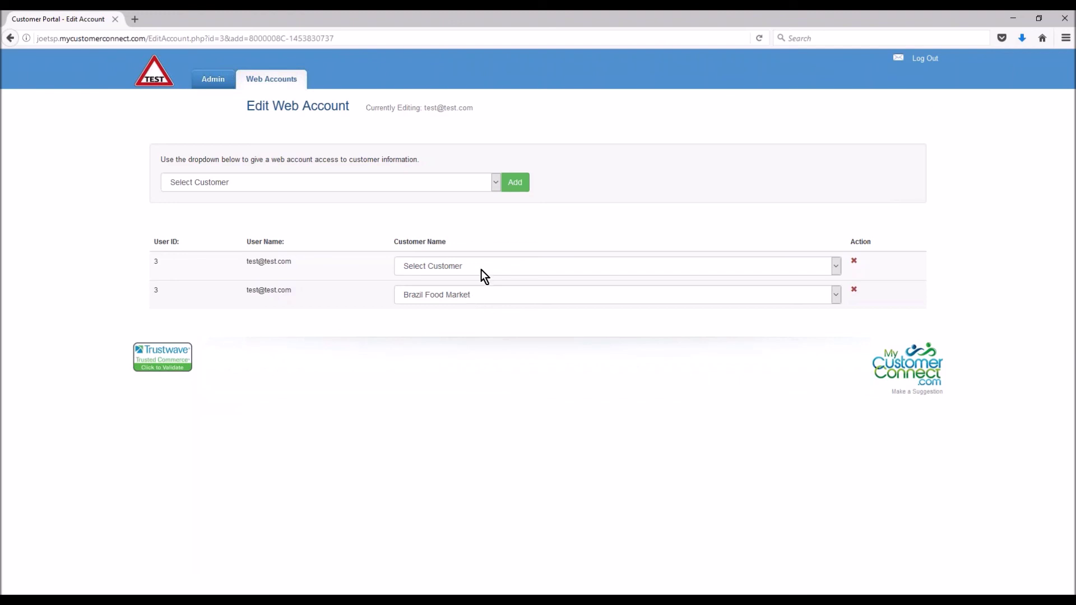
# Add China Deligh and test1 as linked customers on the test web account
pyautogui.click(496, 182)
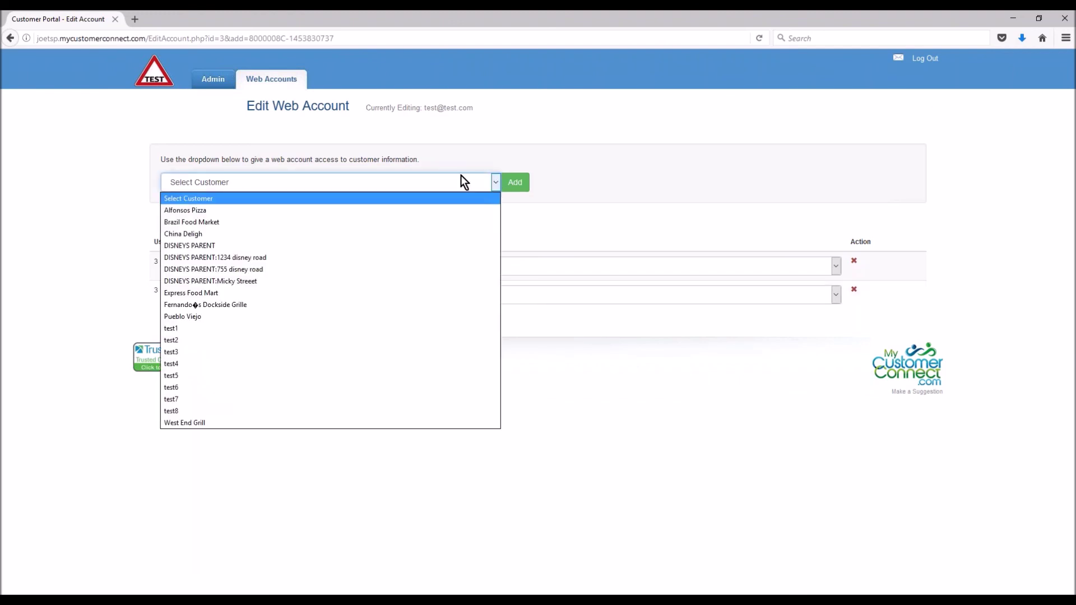
pyautogui.click(204, 234)
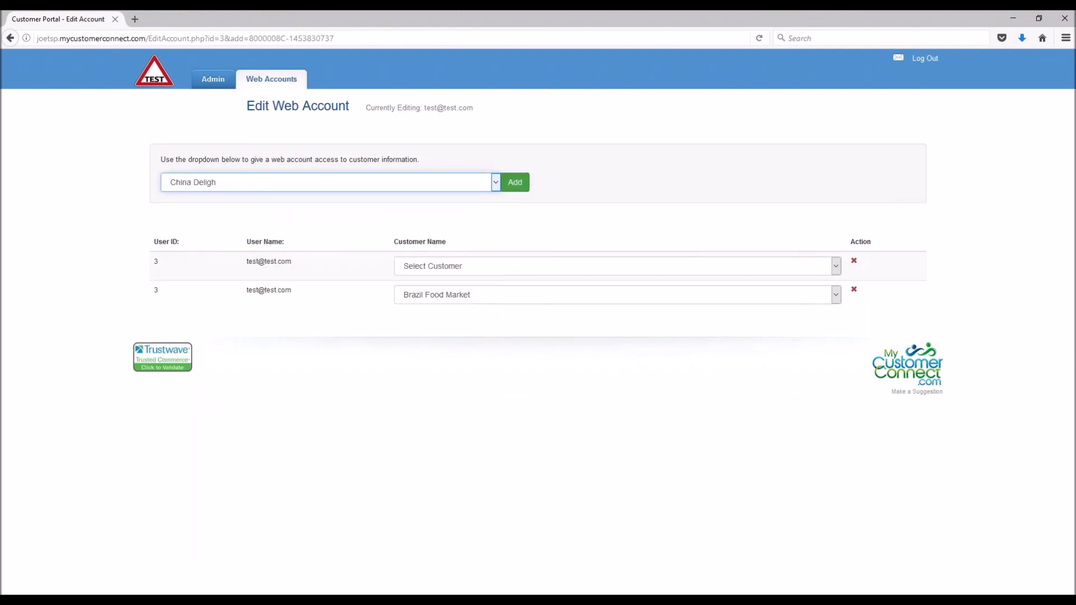
pyautogui.click(515, 182)
pyautogui.click(487, 187)
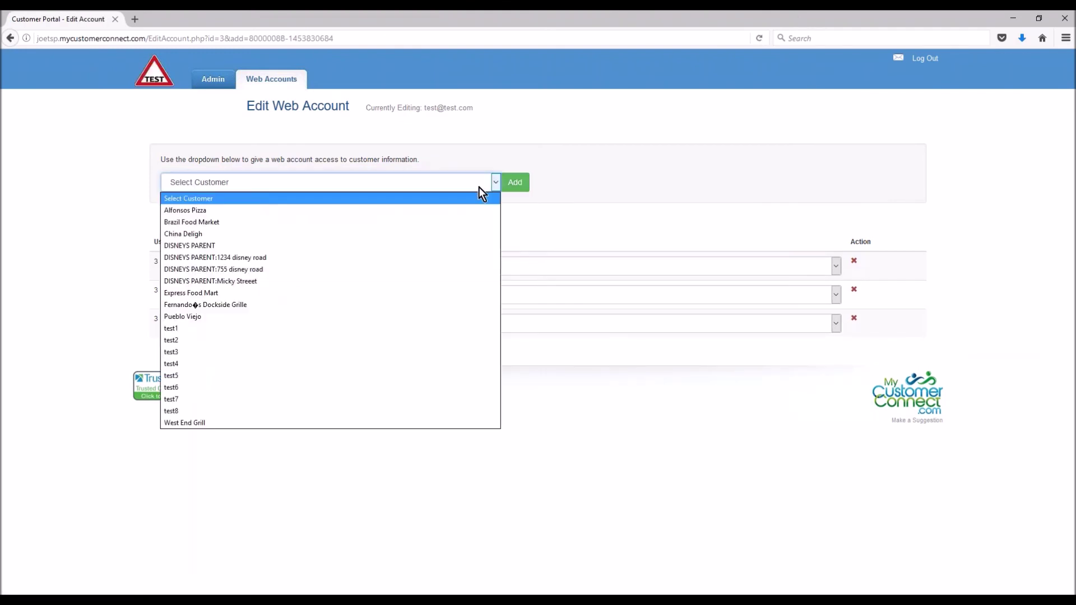
pyautogui.click(211, 321)
pyautogui.click(515, 182)
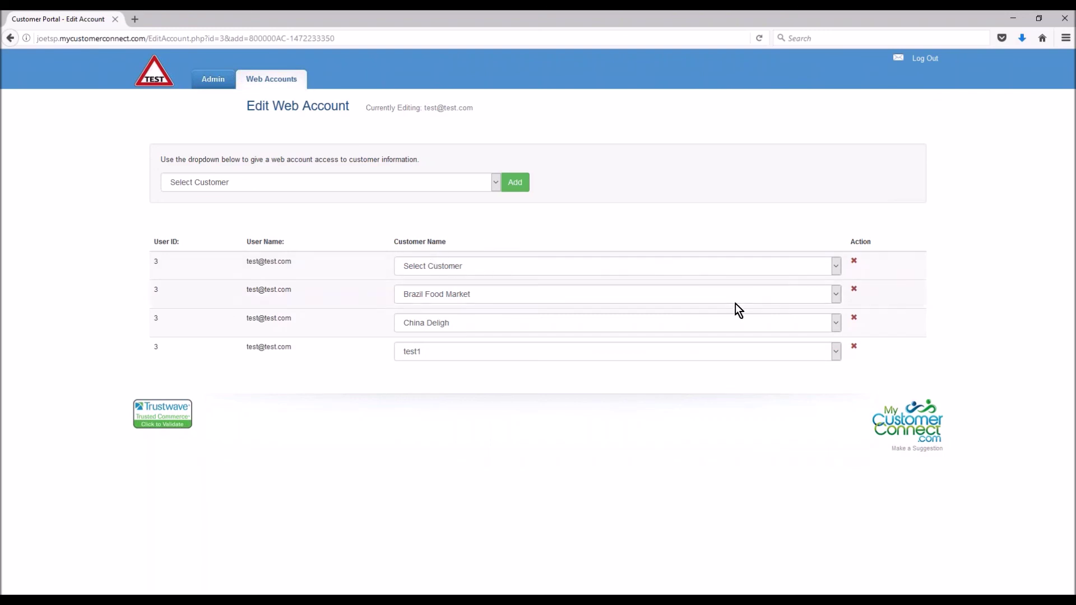
# Delete the blank Select Customer row from the test web account
pyautogui.click(853, 261)
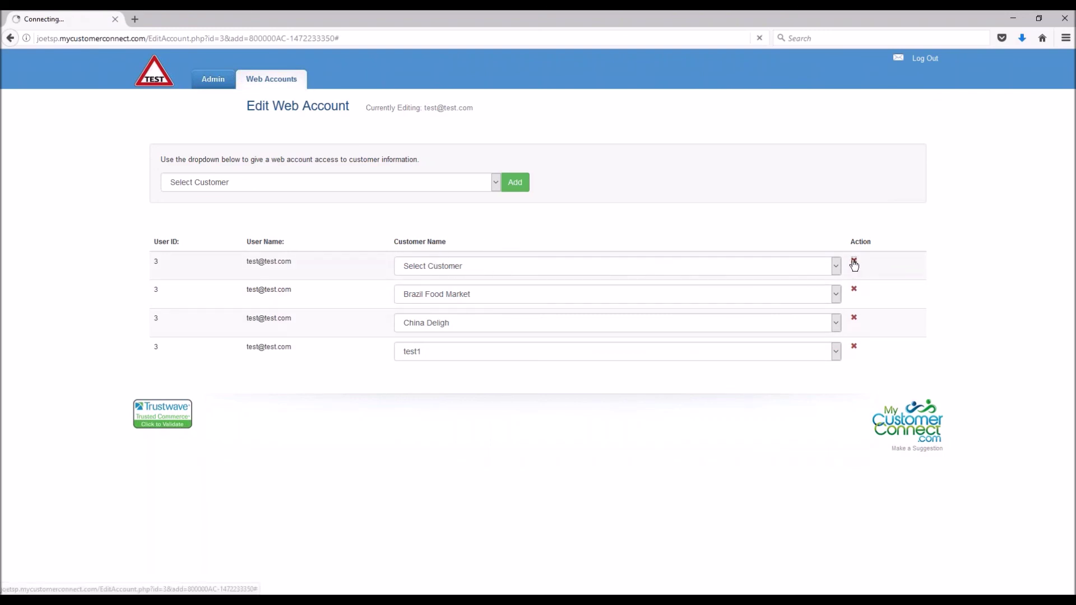